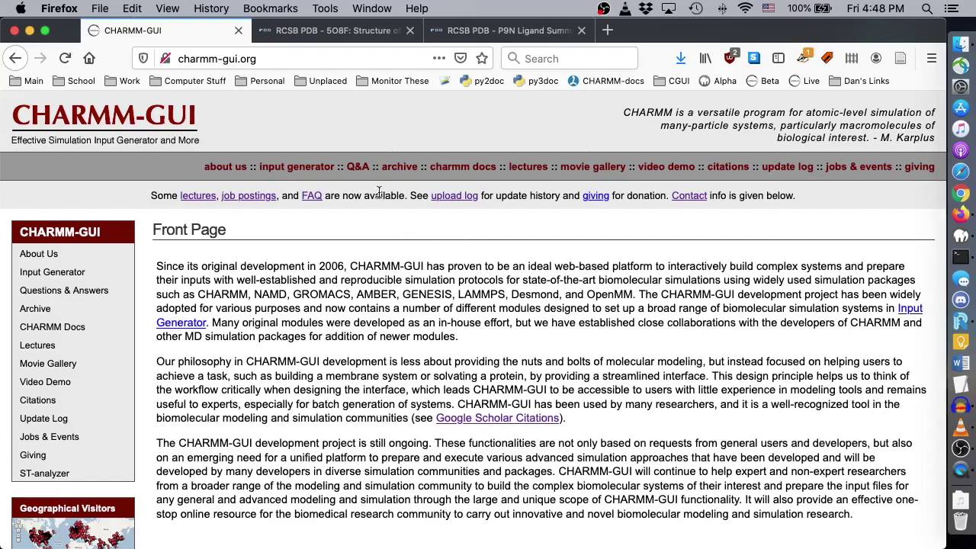
Step: Read the FAQ answer on generating Amber simulation inputs, then switch to the RCSB 5O8F page
{"action": "left_click", "coordinate": [358, 168]}
{"action": "left_click", "coordinate": [31, 272]}
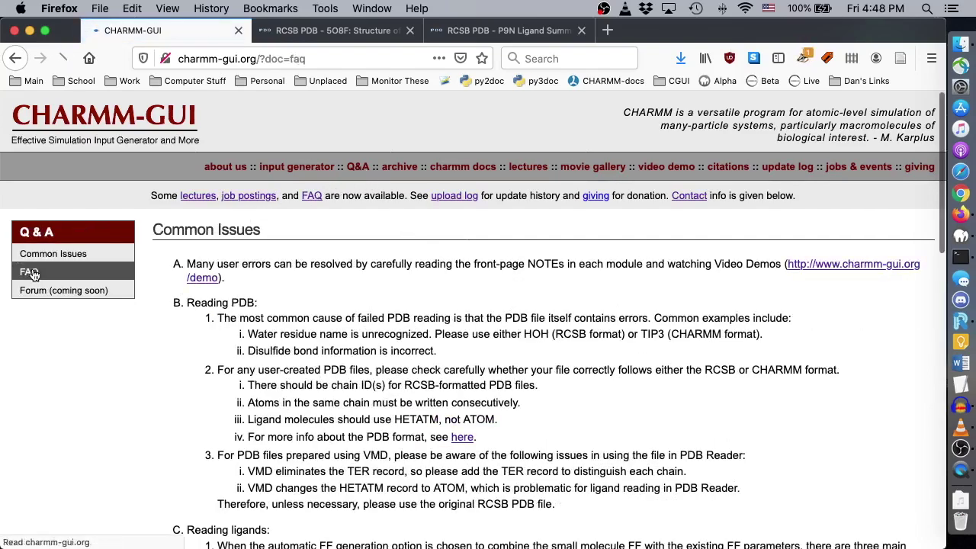
{"action": "left_click", "coordinate": [510, 380]}
{"action": "scroll", "coordinate": [677, 374], "scroll_direction": "down", "scroll_amount": 5}
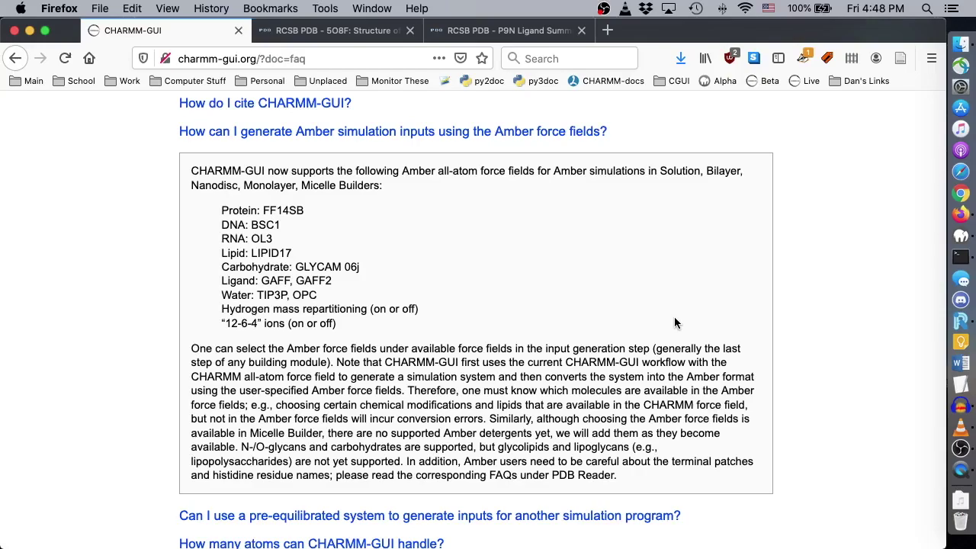
{"action": "scroll", "coordinate": [674, 323], "scroll_direction": "up", "scroll_amount": 5}
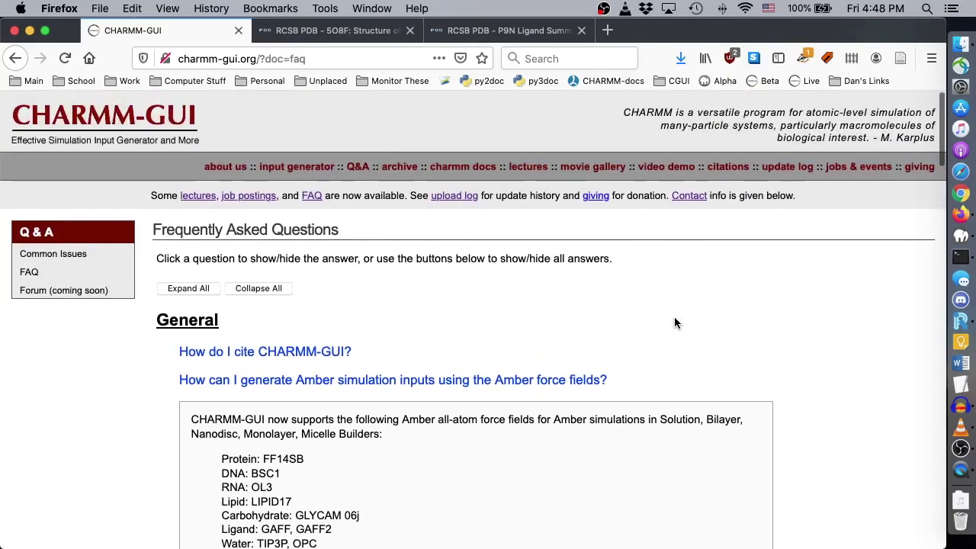
{"action": "key", "text": "ctrl+Tab"}
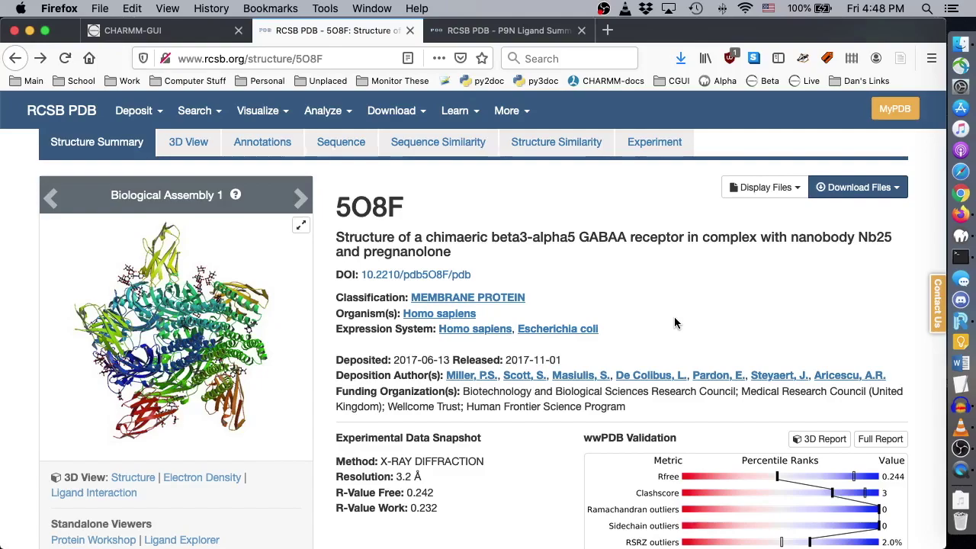
Step: Review 5O8F's Small Molecules table and switch to the P9N pregnanolone ligand summary
{"action": "scroll", "coordinate": [674, 317], "scroll_direction": "down", "scroll_amount": 20}
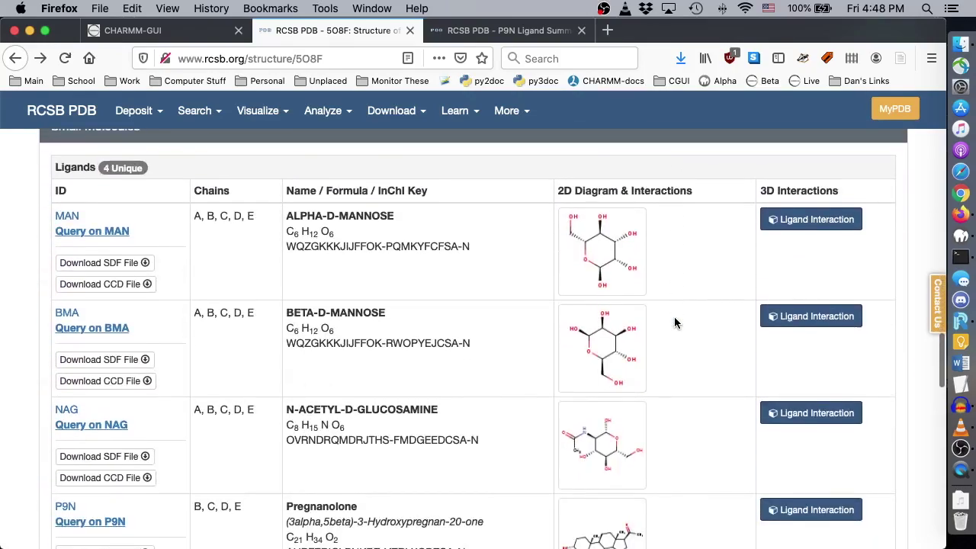
{"action": "scroll", "coordinate": [674, 317], "scroll_direction": "down", "scroll_amount": 3}
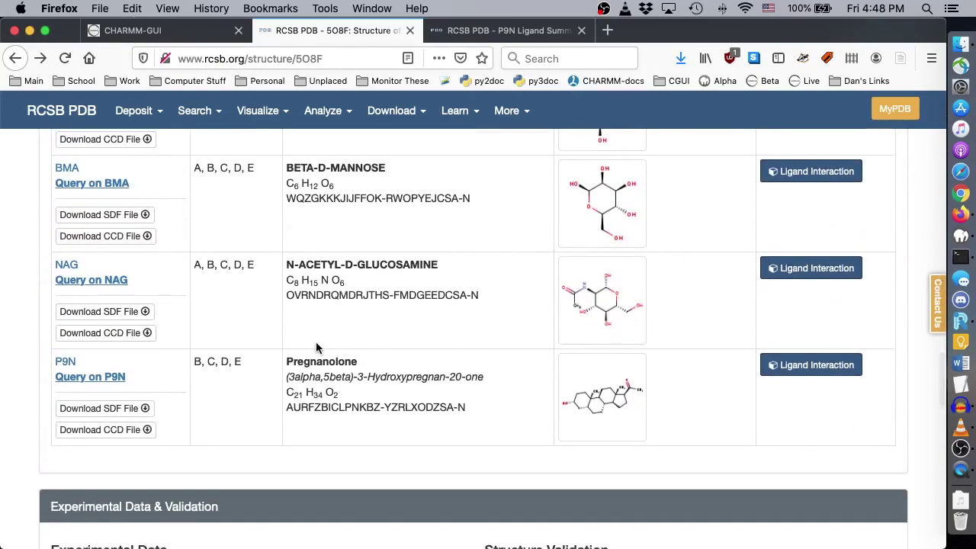
{"action": "key", "text": "ctrl+Tab"}
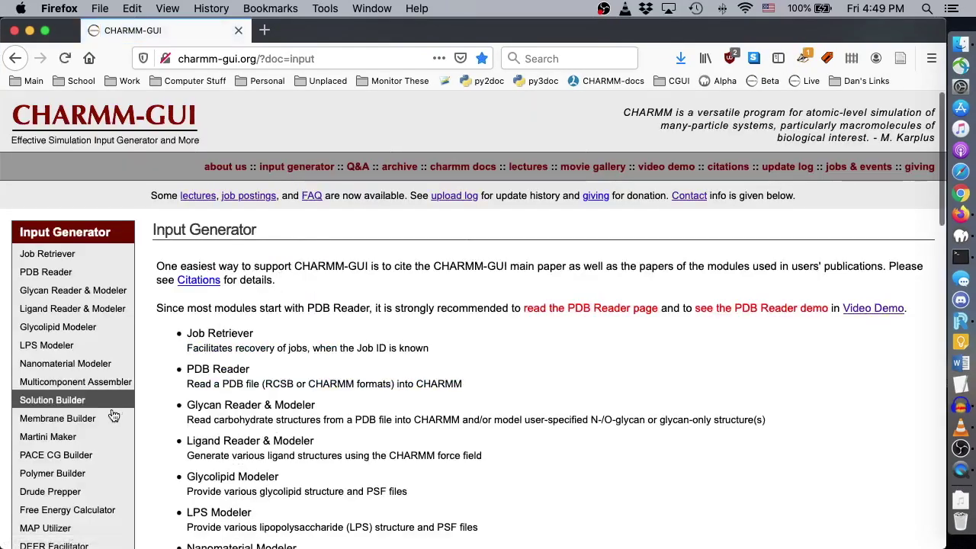
Step: Open Membrane Builder and enter 5O8F as the PDB ID to download
{"action": "left_click", "coordinate": [96, 431]}
{"action": "scroll", "coordinate": [674, 385], "scroll_direction": "down", "scroll_amount": 15}
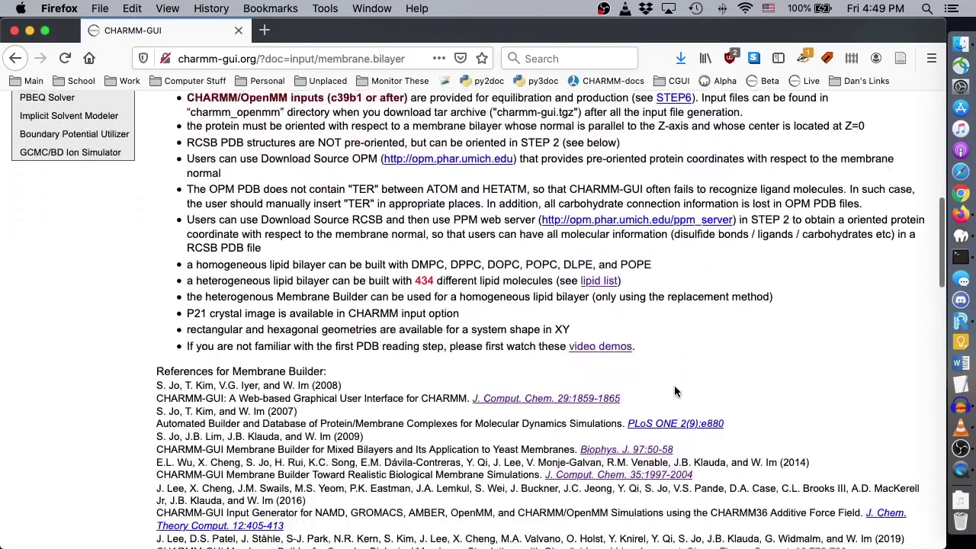
{"action": "scroll", "coordinate": [675, 391], "scroll_direction": "down", "scroll_amount": 1}
{"action": "left_click", "coordinate": [303, 247]}
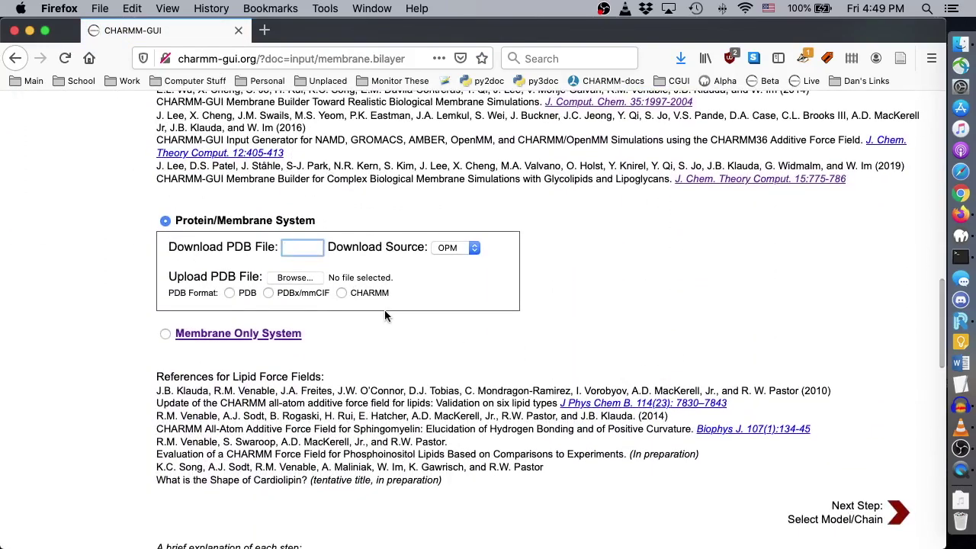
{"action": "type", "text": "5O8F"}
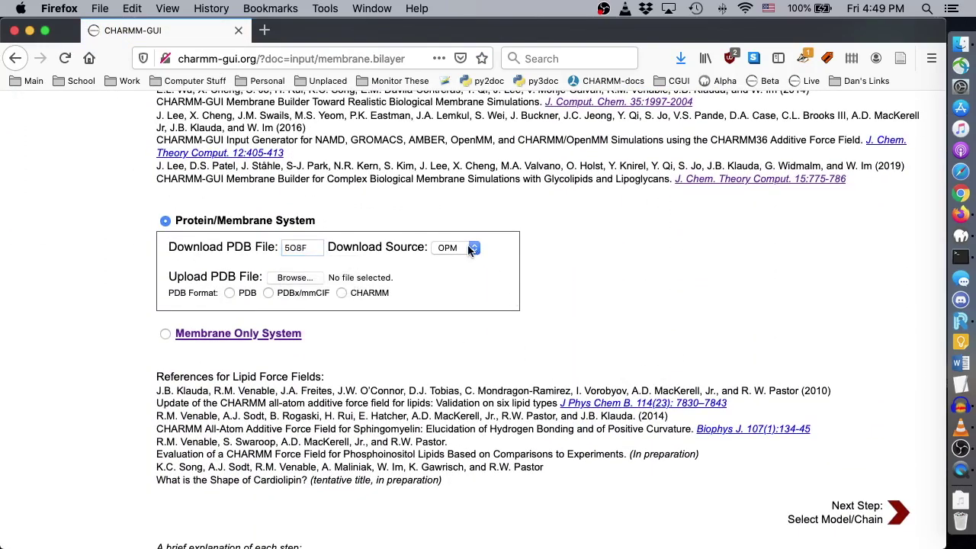
Step: Set the download source to RCSB and proceed to read the 5O8F structure
{"action": "left_click", "coordinate": [470, 249]}
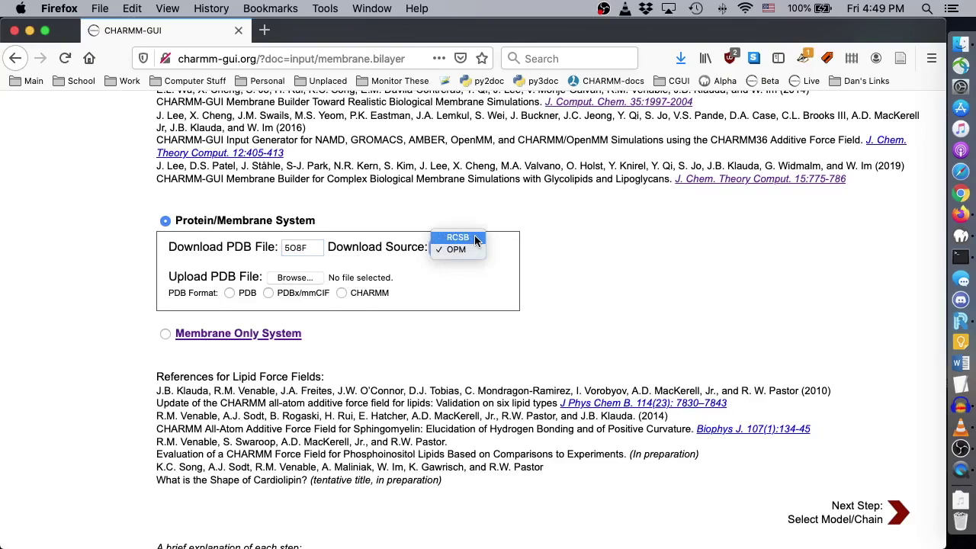
{"action": "left_click", "coordinate": [457, 238]}
{"action": "scroll", "coordinate": [512, 362], "scroll_direction": "up", "scroll_amount": 15}
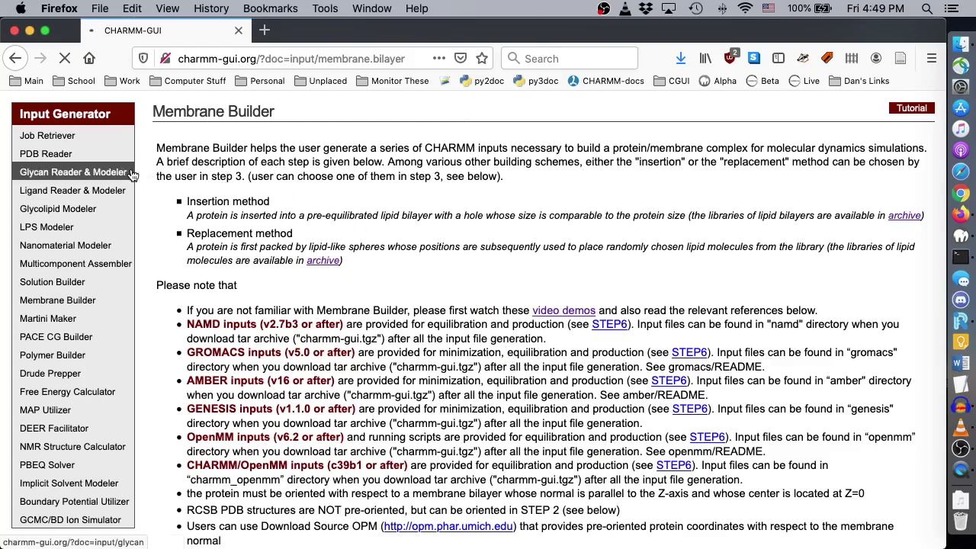
{"action": "scroll", "coordinate": [525, 399], "scroll_direction": "down", "scroll_amount": 12}
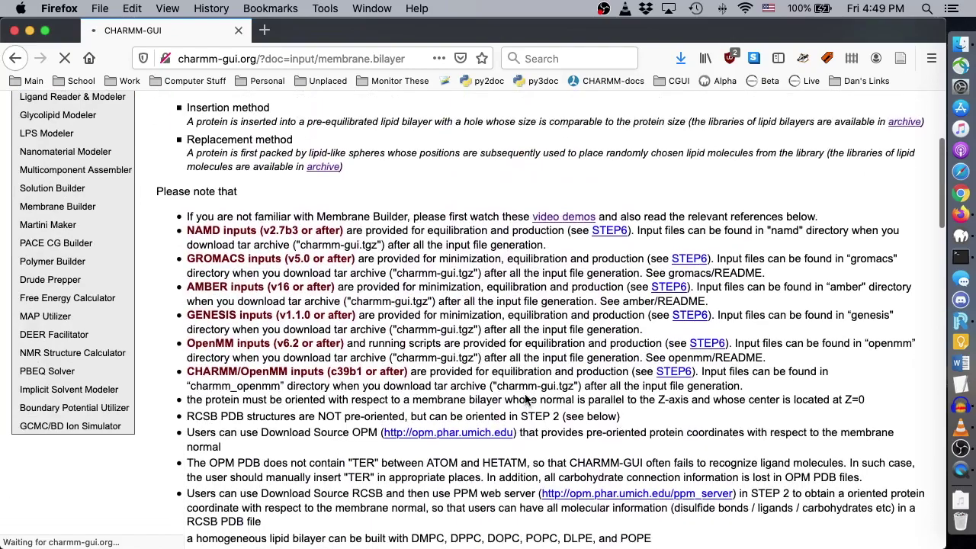
{"action": "scroll", "coordinate": [524, 394], "scroll_direction": "down", "scroll_amount": 2}
{"action": "left_click", "coordinate": [456, 247]}
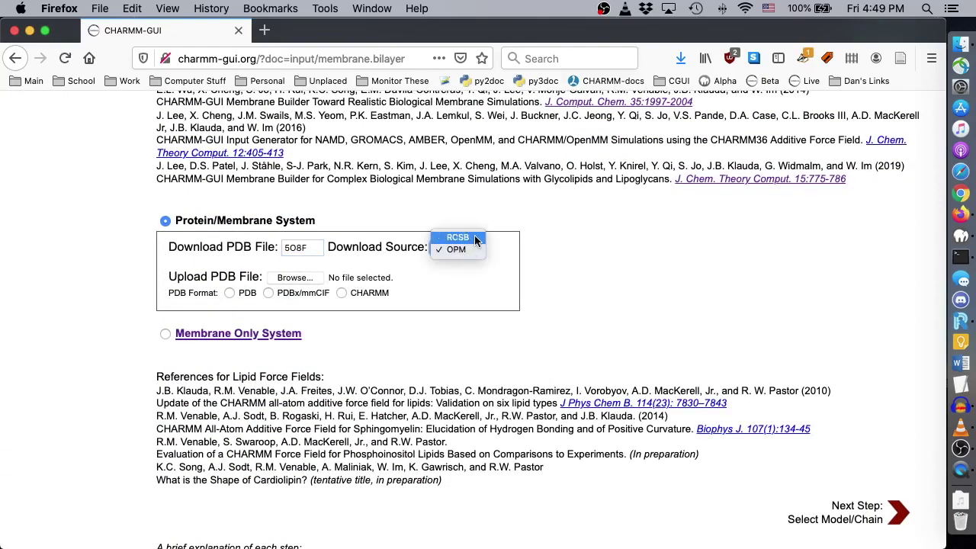
{"action": "left_click", "coordinate": [454, 235]}
{"action": "left_click", "coordinate": [557, 246]}
{"action": "scroll", "coordinate": [741, 257], "scroll_direction": "down", "scroll_amount": 2}
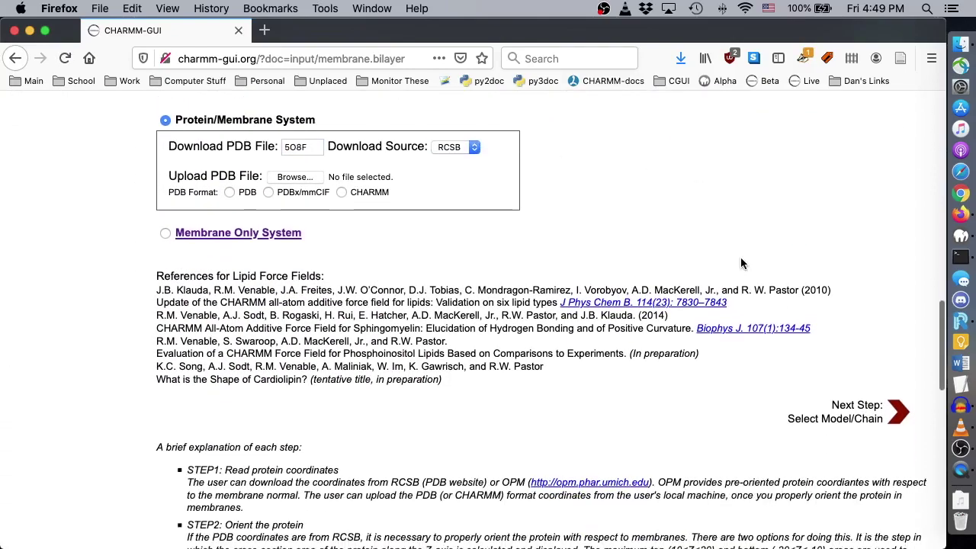
{"action": "left_click", "coordinate": [898, 413]}
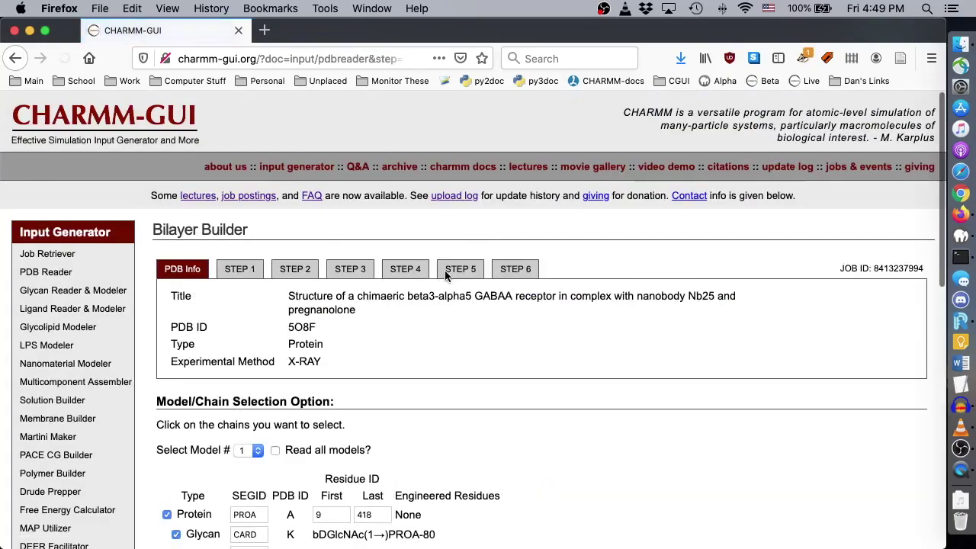
Step: Include the five P9N hetero chains HETA through HETE and submit the chain selection
{"action": "scroll", "coordinate": [660, 273], "scroll_direction": "down", "scroll_amount": 6}
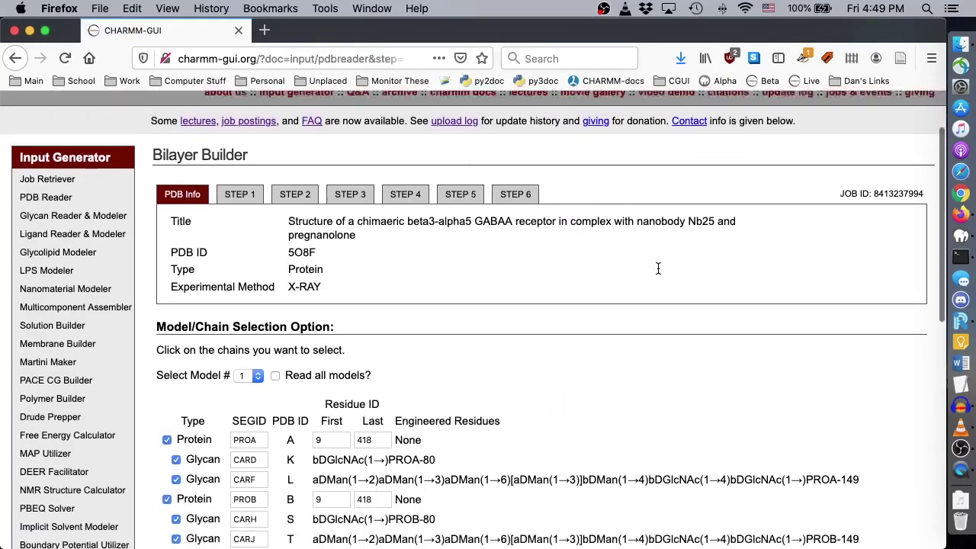
{"action": "scroll", "coordinate": [658, 269], "scroll_direction": "down", "scroll_amount": 3}
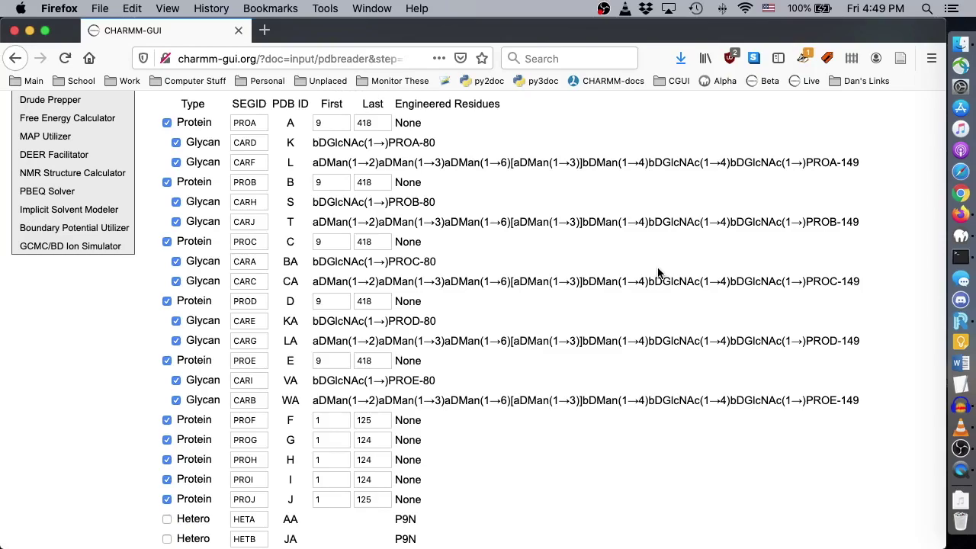
{"action": "scroll", "coordinate": [659, 273], "scroll_direction": "down", "scroll_amount": 5}
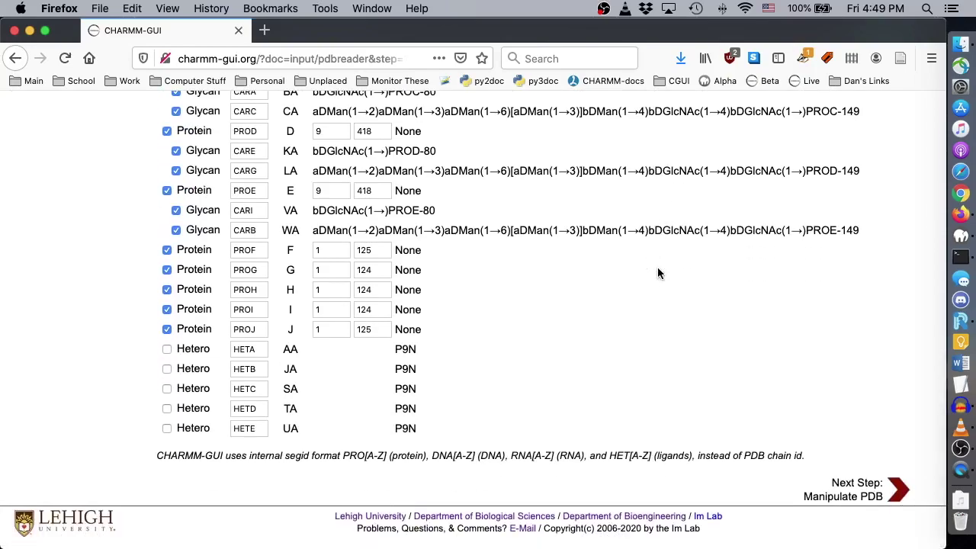
{"action": "left_click", "coordinate": [167, 350]}
{"action": "left_click", "coordinate": [167, 369]}
{"action": "left_click", "coordinate": [167, 389]}
{"action": "left_click", "coordinate": [167, 409]}
{"action": "left_click", "coordinate": [167, 429]}
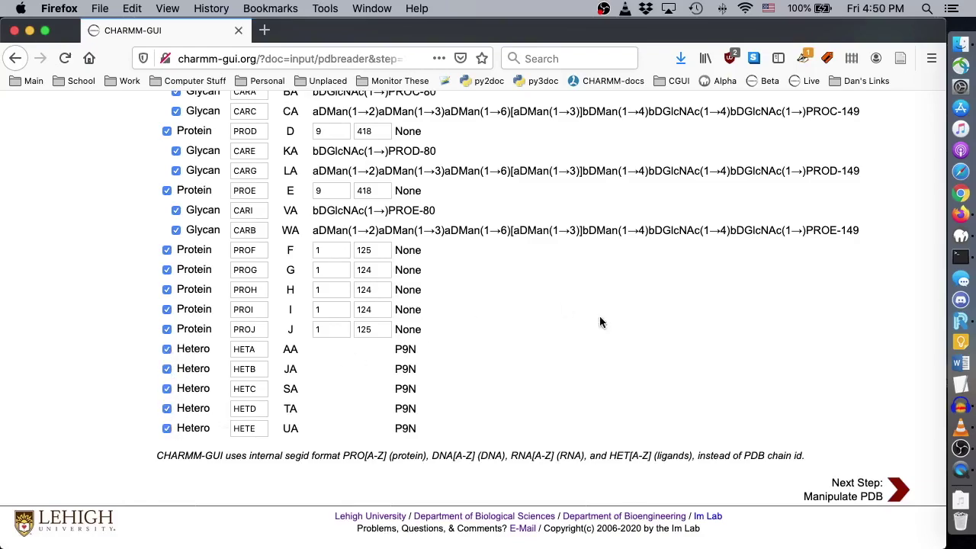
{"action": "left_click", "coordinate": [902, 494]}
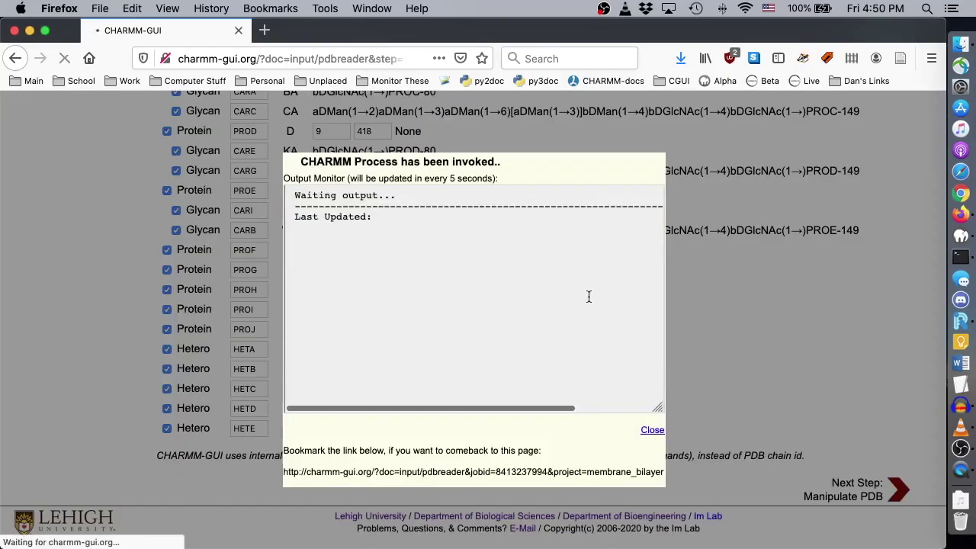
{"action": "scroll", "coordinate": [556, 262], "scroll_direction": "down", "scroll_amount": 4}
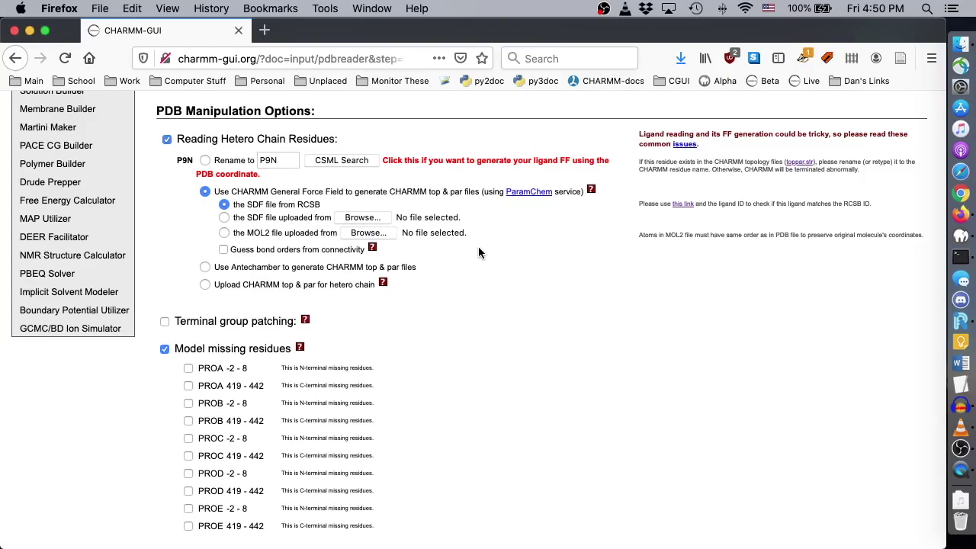
Step: Open the CHARMM-GUI front page in a new tab to browse the video demonstrations
{"action": "scroll", "coordinate": [478, 253], "scroll_direction": "down", "scroll_amount": 5}
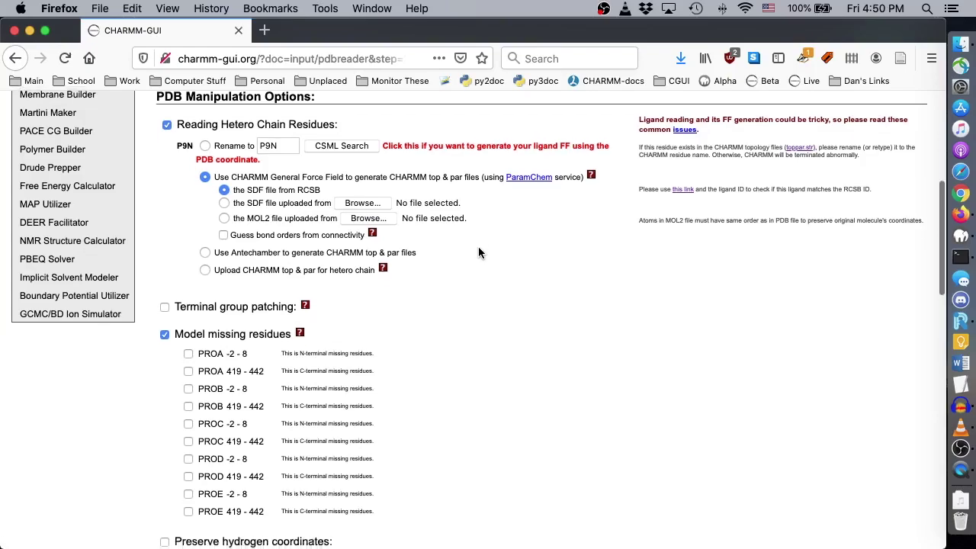
{"action": "middle_click", "coordinate": [811, 81]}
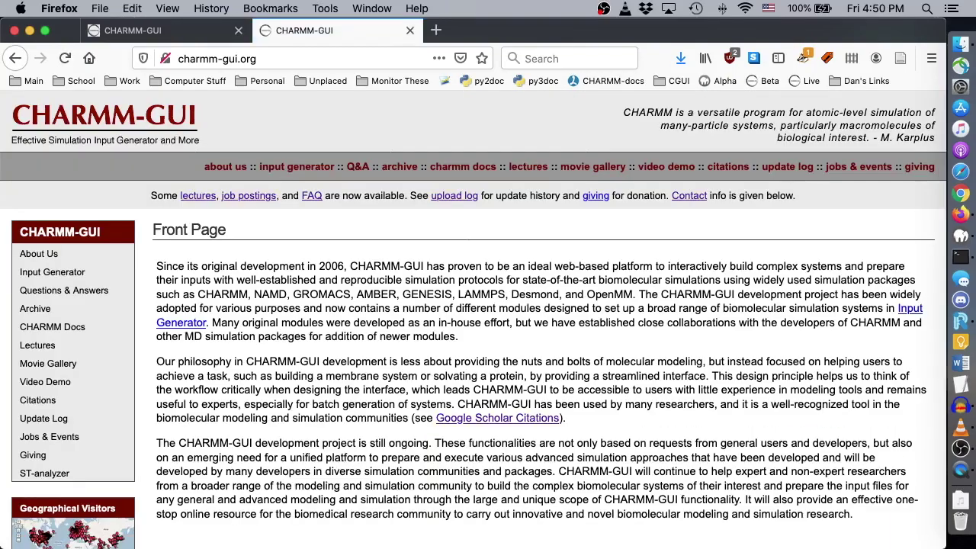
{"action": "left_click", "coordinate": [675, 168]}
{"action": "mouse_move", "coordinate": [129, 275]}
{"action": "mouse_move", "coordinate": [120, 296]}
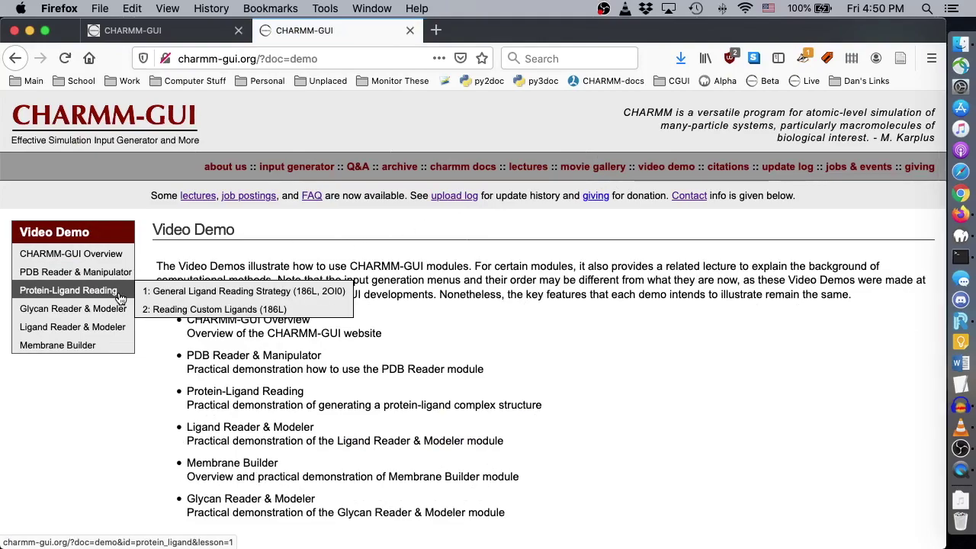
{"action": "key", "text": "ctrl+shift+Tab"}
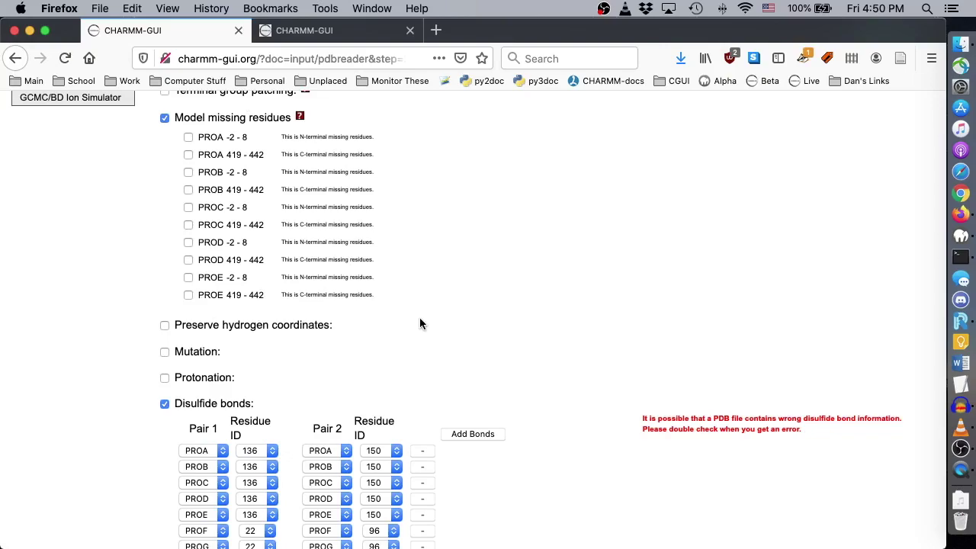
Step: Submit the PDB manipulation options to generate the Step 1 chain files
{"action": "scroll", "coordinate": [419, 321], "scroll_direction": "down", "scroll_amount": 5}
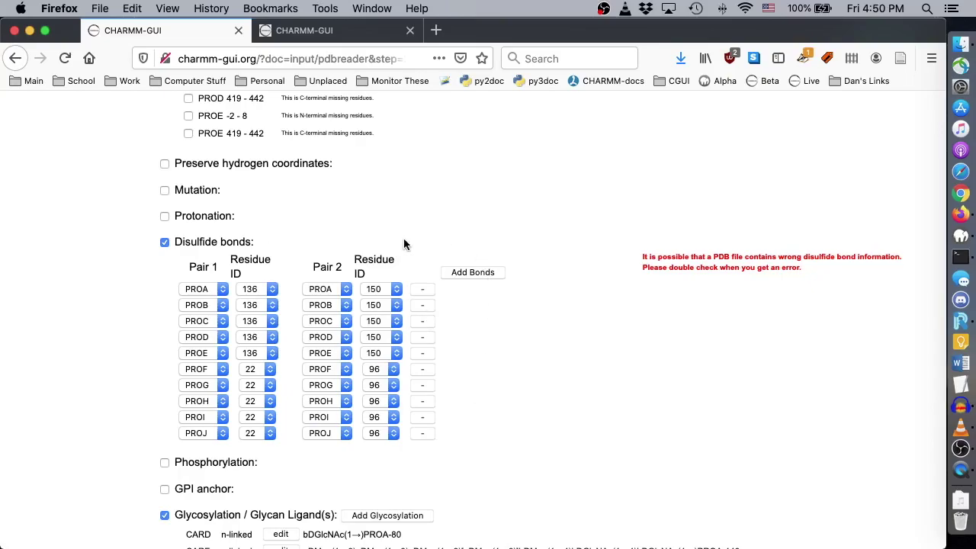
{"action": "scroll", "coordinate": [404, 240], "scroll_direction": "down", "scroll_amount": 8}
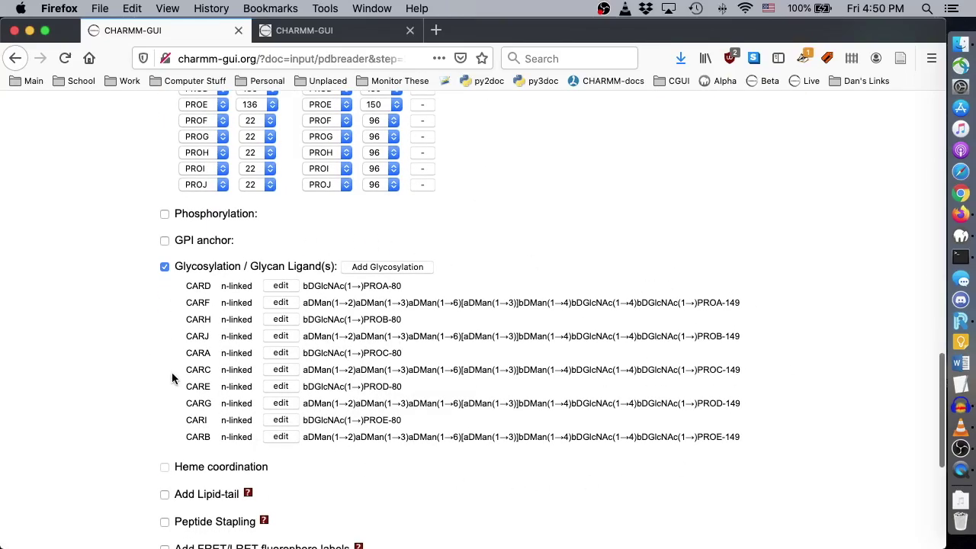
{"action": "scroll", "coordinate": [174, 374], "scroll_direction": "down", "scroll_amount": 7}
{"action": "scroll", "coordinate": [174, 371], "scroll_direction": "down", "scroll_amount": 2}
{"action": "left_click", "coordinate": [896, 490]}
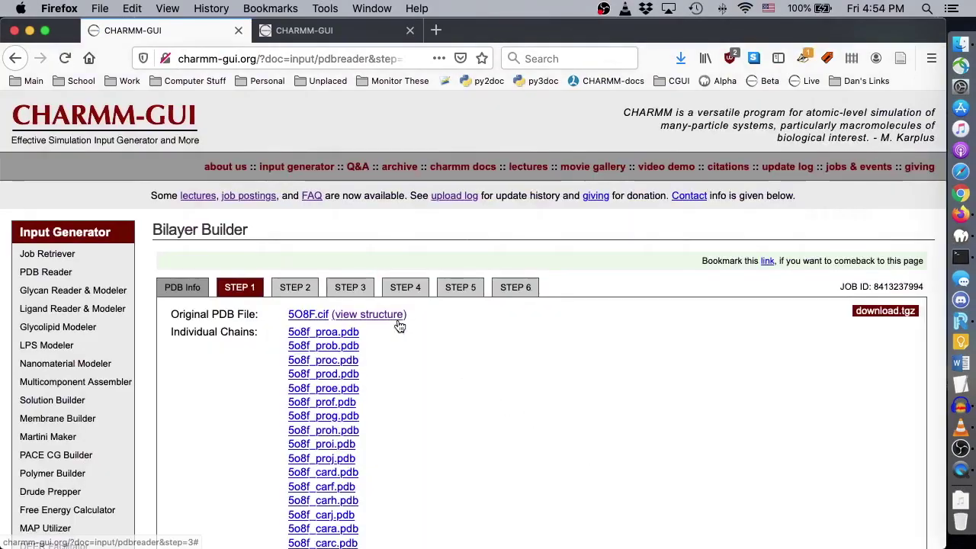
{"action": "scroll", "coordinate": [399, 323], "scroll_direction": "down", "scroll_amount": 5}
{"action": "left_click", "coordinate": [445, 317]}
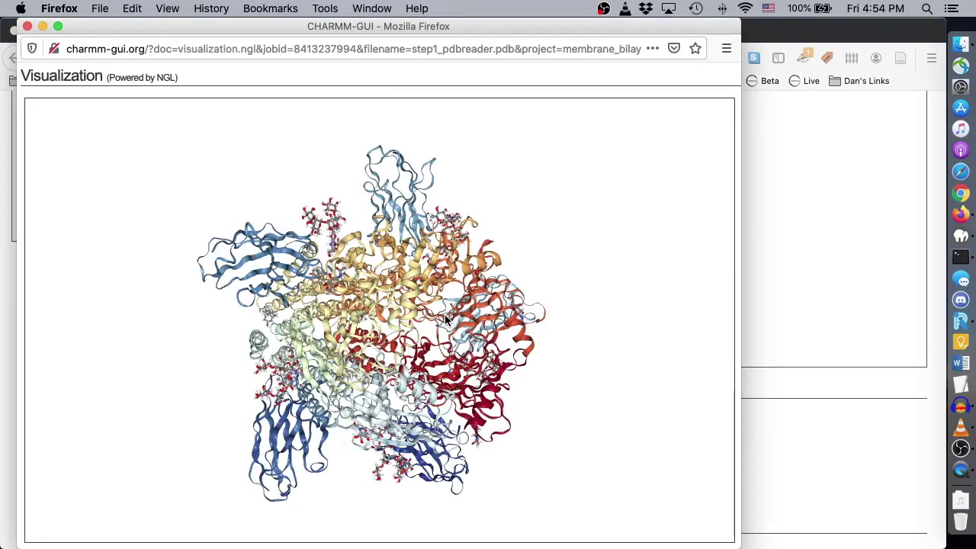
{"action": "left_click_drag", "start_coordinate": [457, 354], "coordinate": [468, 389]}
{"action": "scroll", "coordinate": [483, 266], "scroll_direction": "up", "scroll_amount": 10}
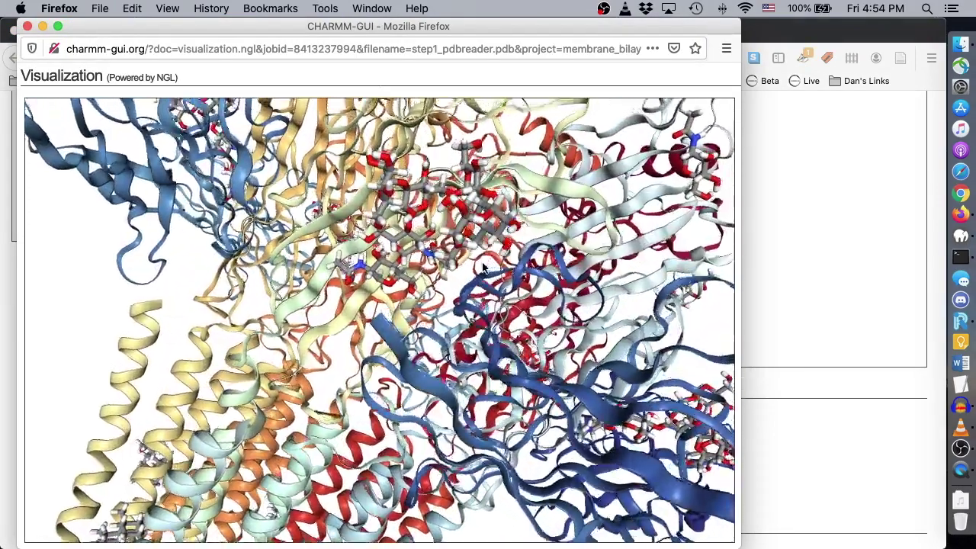
{"action": "left_click_drag", "start_coordinate": [483, 267], "coordinate": [427, 396]}
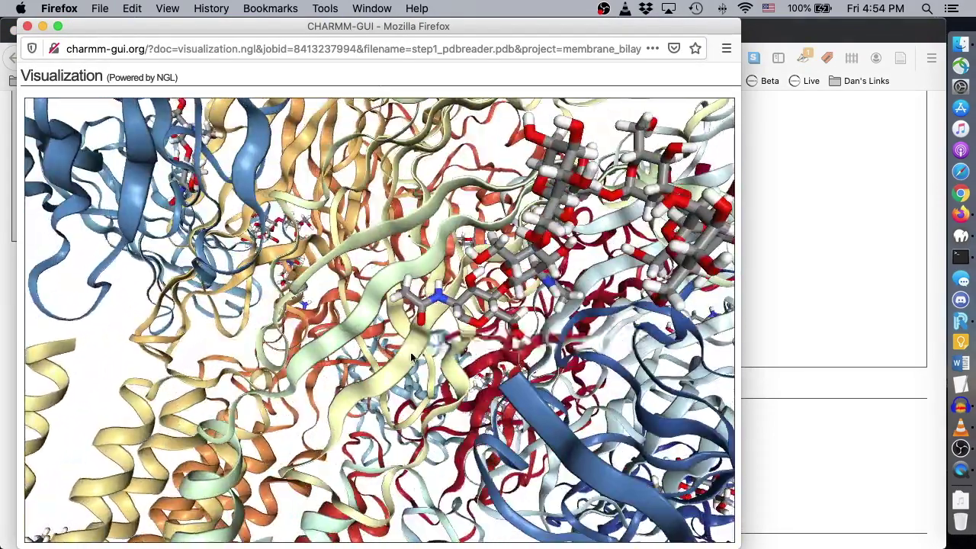
{"action": "scroll", "coordinate": [418, 410], "scroll_direction": "down", "scroll_amount": 5}
{"action": "scroll", "coordinate": [418, 410], "scroll_direction": "up", "scroll_amount": 5}
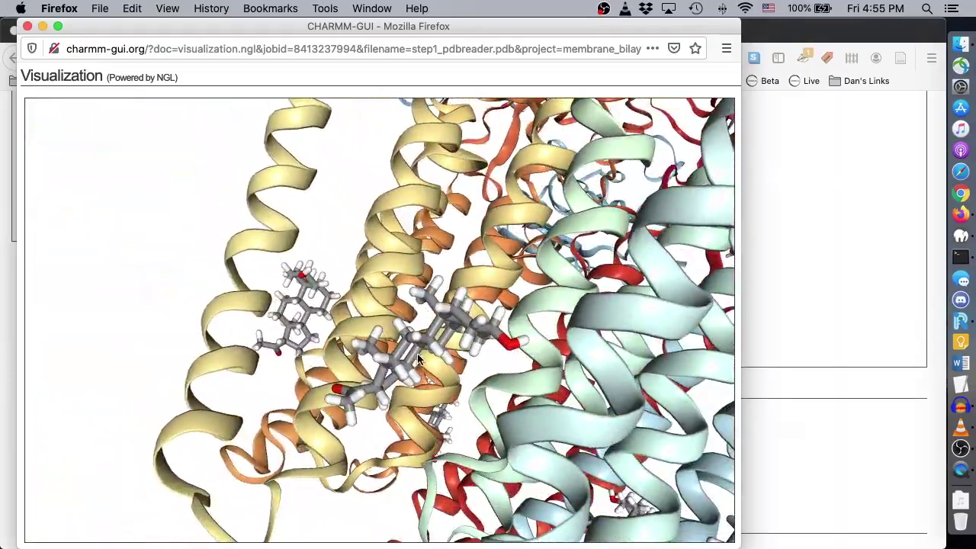
{"action": "scroll", "coordinate": [414, 394], "scroll_direction": "down", "scroll_amount": 3}
{"action": "left_click_drag", "start_coordinate": [415, 394], "coordinate": [416, 420]}
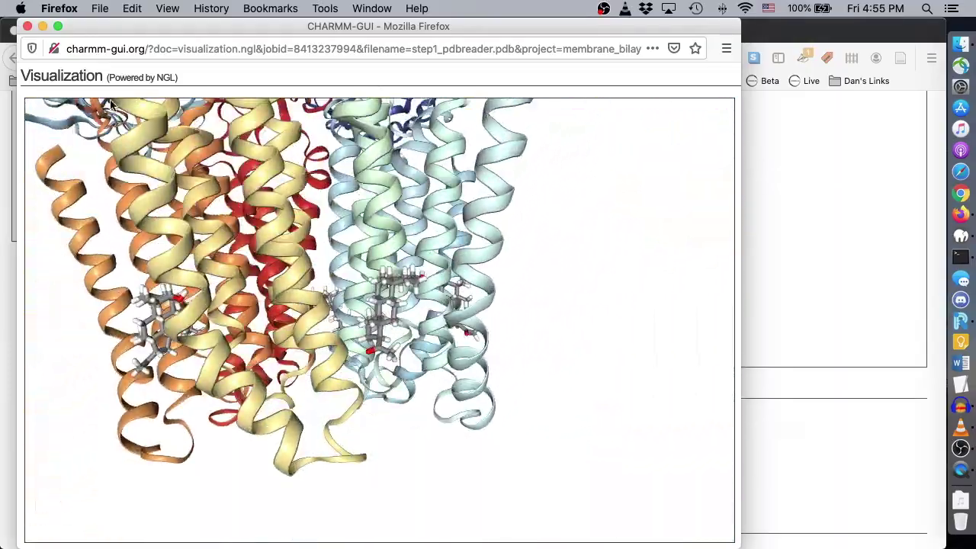
{"action": "left_click", "coordinate": [27, 26]}
{"action": "scroll", "coordinate": [713, 276], "scroll_direction": "down", "scroll_amount": 10}
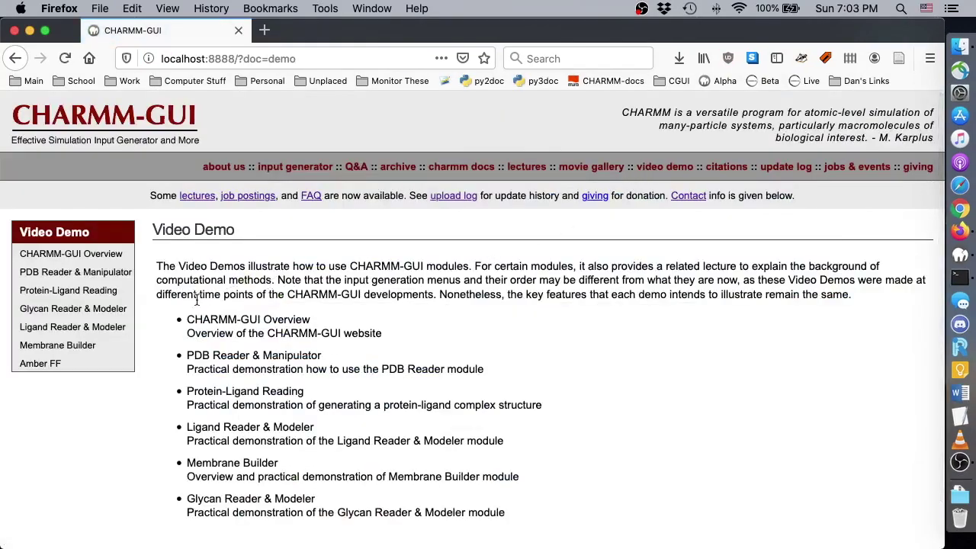
Step: Open the 3CHB cholera toxin membrane lesson video and jump ahead to 2:10
{"action": "mouse_move", "coordinate": [126, 312]}
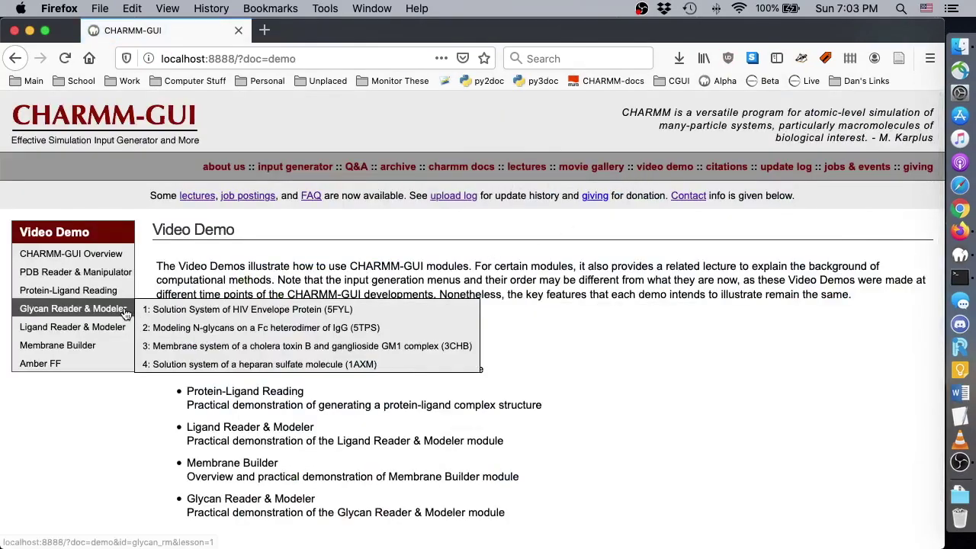
{"action": "left_click", "coordinate": [258, 346]}
{"action": "scroll", "coordinate": [353, 344], "scroll_direction": "down", "scroll_amount": 5}
{"action": "left_click", "coordinate": [353, 301]}
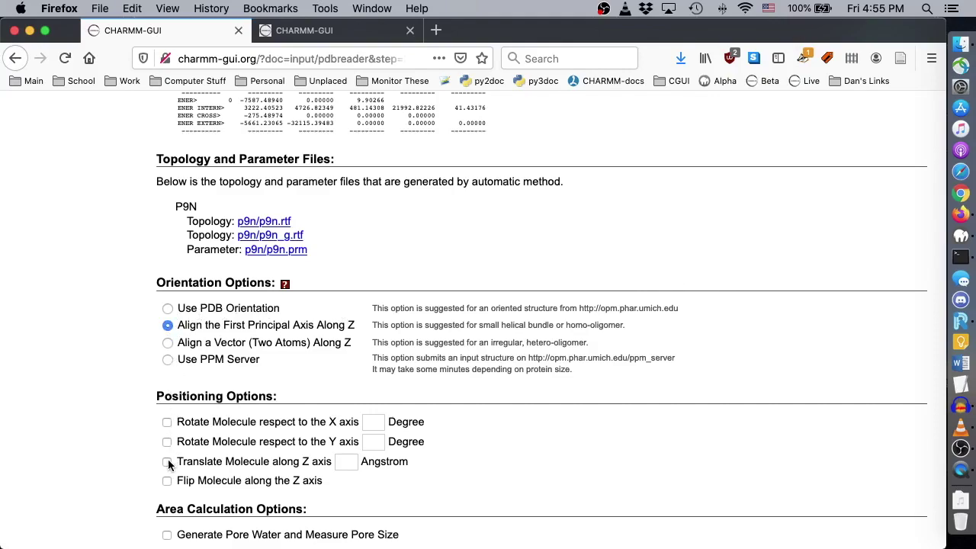
Step: Translate the receptor 37.5 Å along Z, flip it, submit, and select the job ID
{"action": "left_click", "coordinate": [346, 461]}
{"action": "type", "text": "37.5"}
{"action": "left_click", "coordinate": [537, 446]}
{"action": "left_click", "coordinate": [167, 481]}
{"action": "scroll", "coordinate": [137, 476], "scroll_direction": "down", "scroll_amount": 3}
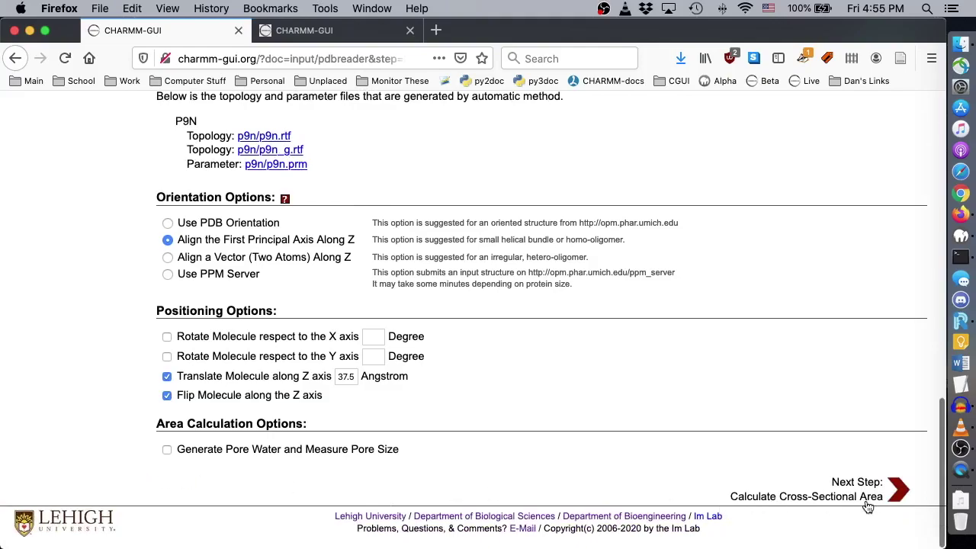
{"action": "left_click", "coordinate": [896, 496]}
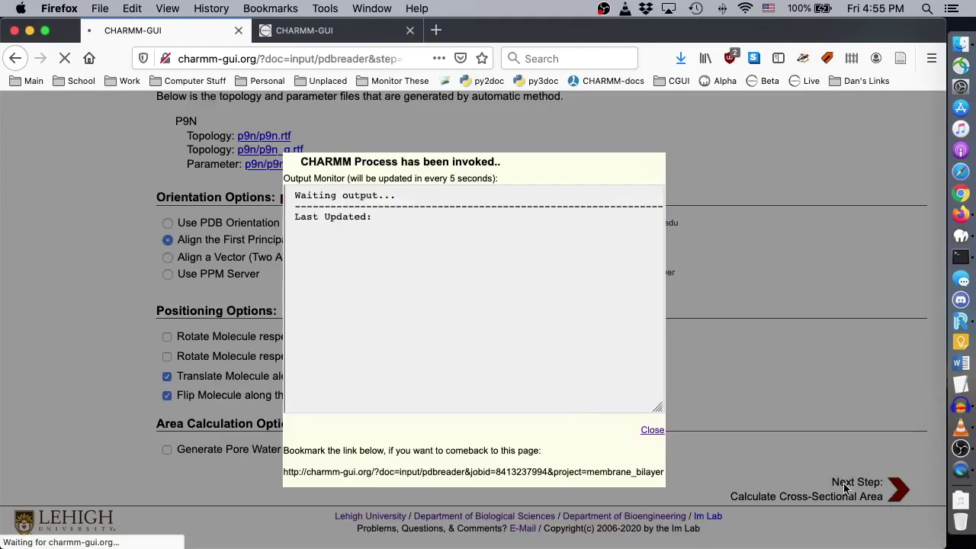
{"action": "double_click", "coordinate": [522, 471]}
{"action": "key", "text": "super+c"}
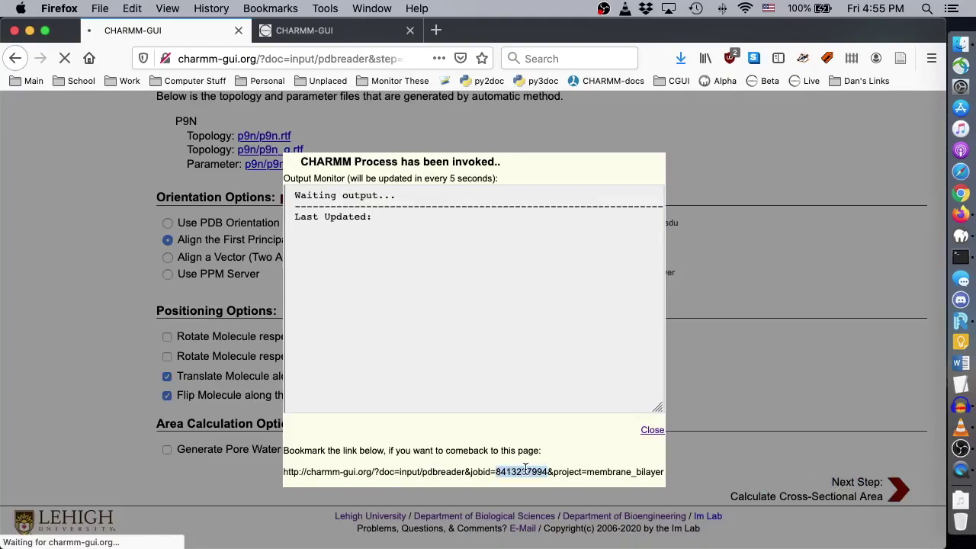
Step: Paste the job ID into Job Retriever and open the membrane.bilayer step 2 results
{"action": "left_click", "coordinate": [343, 32]}
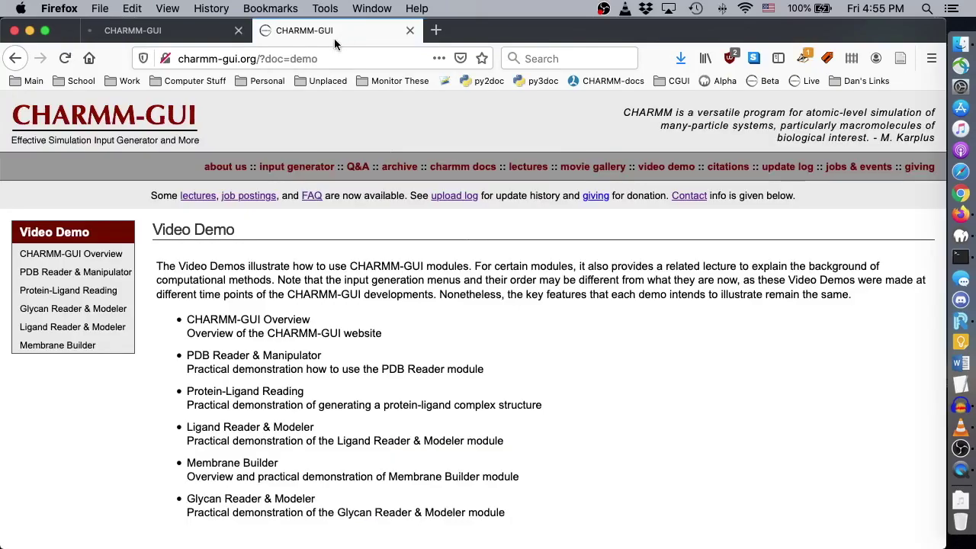
{"action": "left_click", "coordinate": [297, 167]}
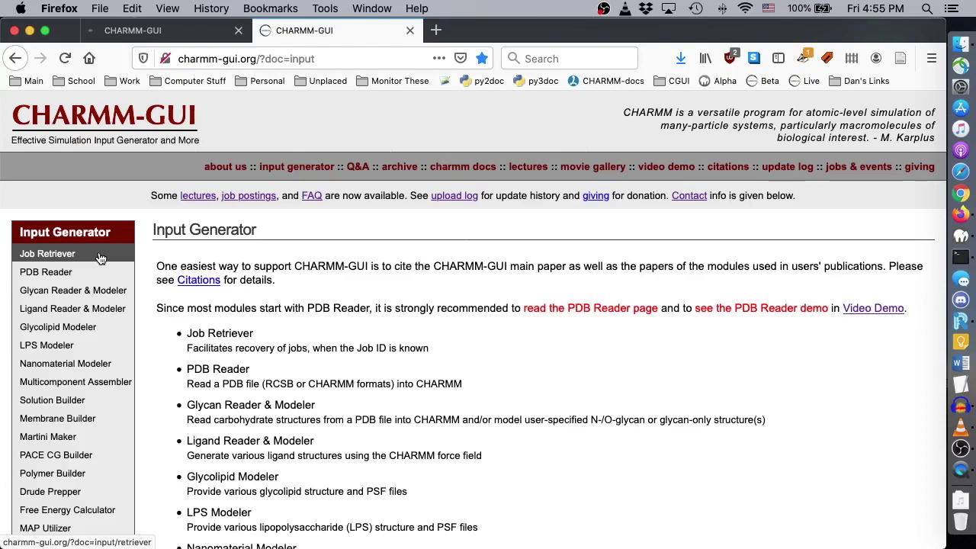
{"action": "left_click", "coordinate": [100, 258]}
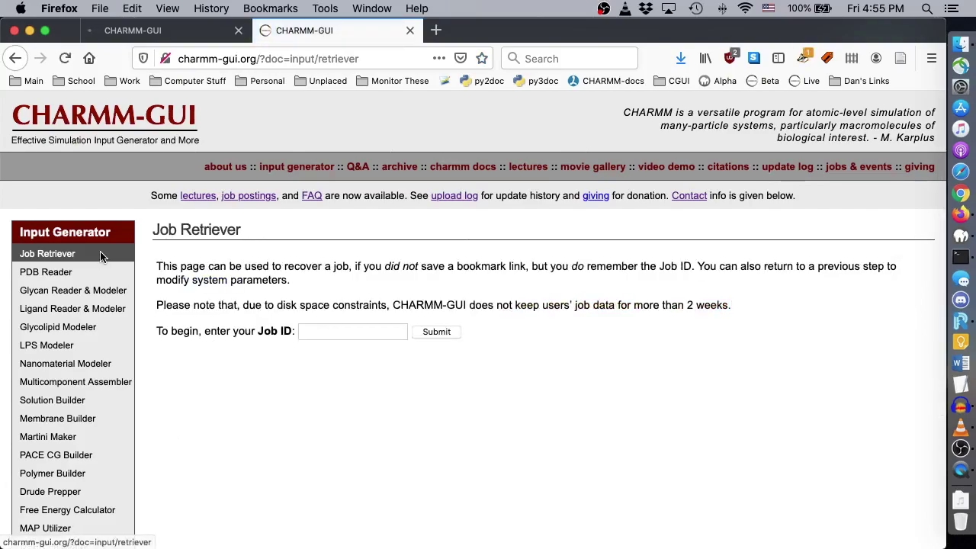
{"action": "left_click", "coordinate": [371, 334]}
{"action": "key", "text": "super+v"}
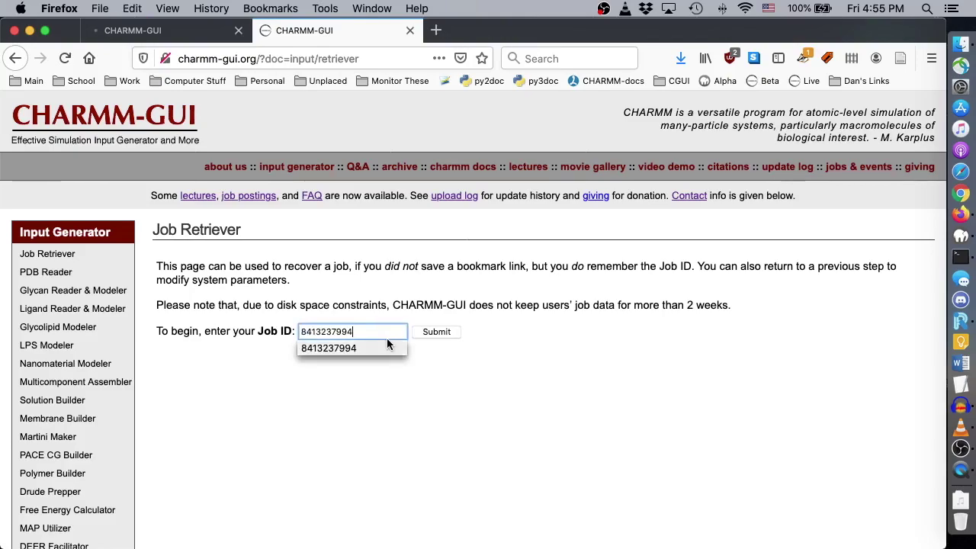
{"action": "left_click", "coordinate": [439, 333]}
{"action": "scroll", "coordinate": [438, 333], "scroll_direction": "down", "scroll_amount": 3}
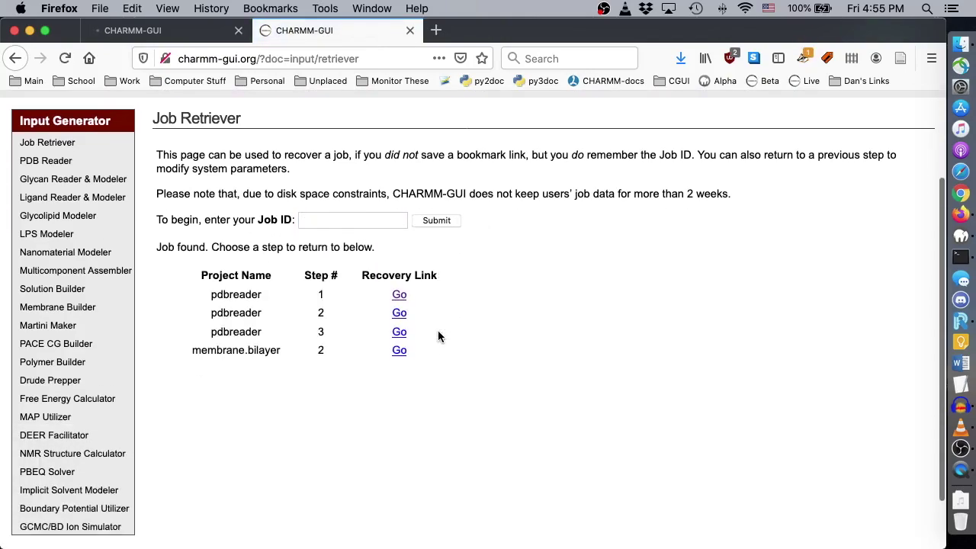
{"action": "left_click", "coordinate": [399, 349]}
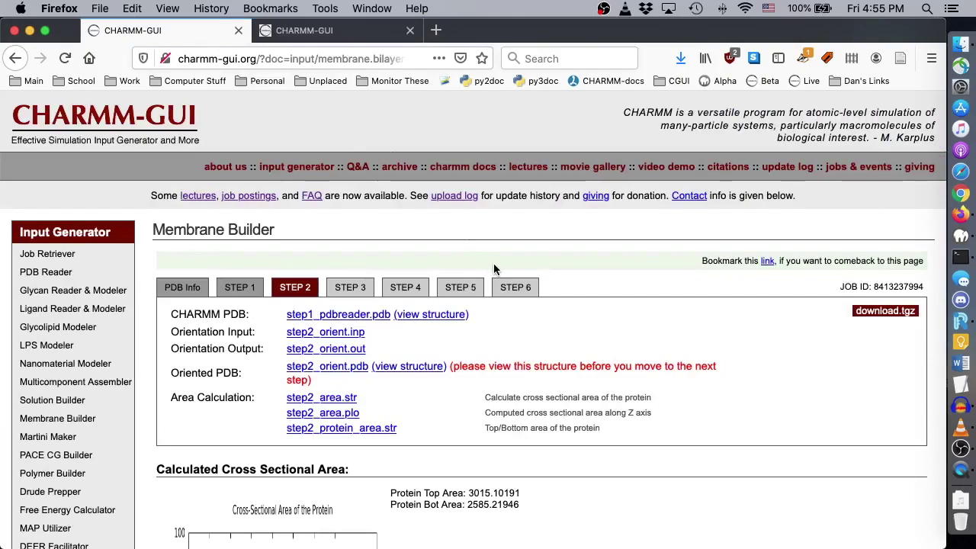
{"action": "left_click", "coordinate": [417, 366]}
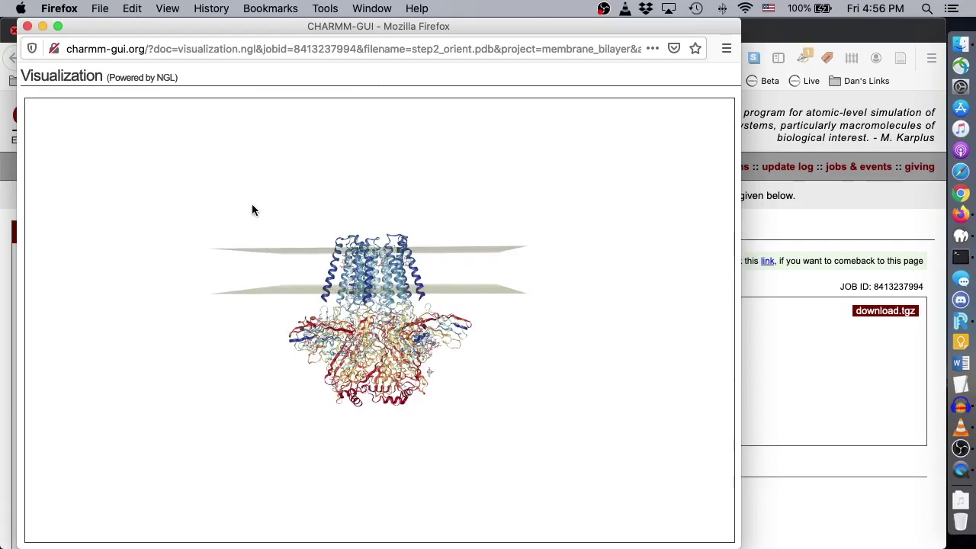
{"action": "left_click", "coordinate": [27, 26]}
Step: Enter 150 as the initial X/Y box length
{"action": "scroll", "coordinate": [623, 412], "scroll_direction": "down", "scroll_amount": 5}
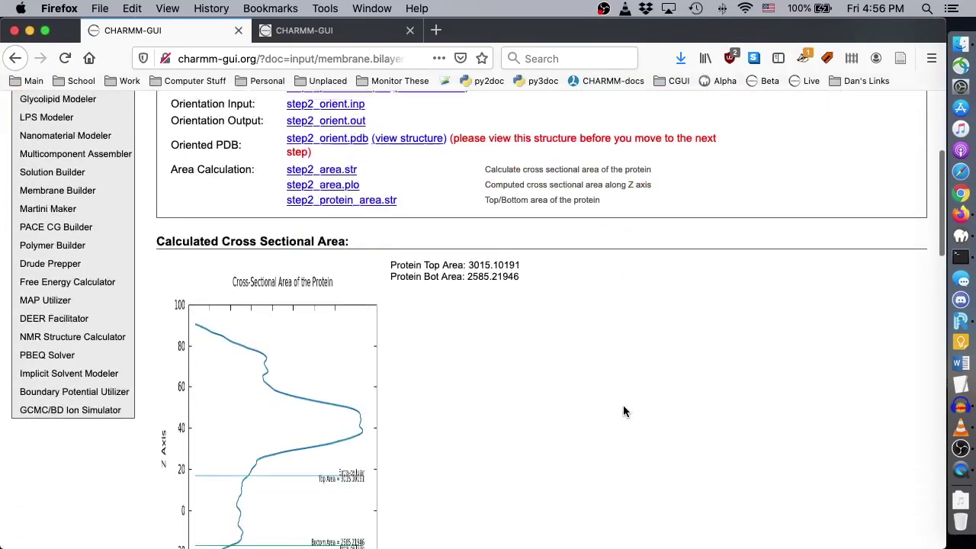
{"action": "scroll", "coordinate": [623, 412], "scroll_direction": "down", "scroll_amount": 10}
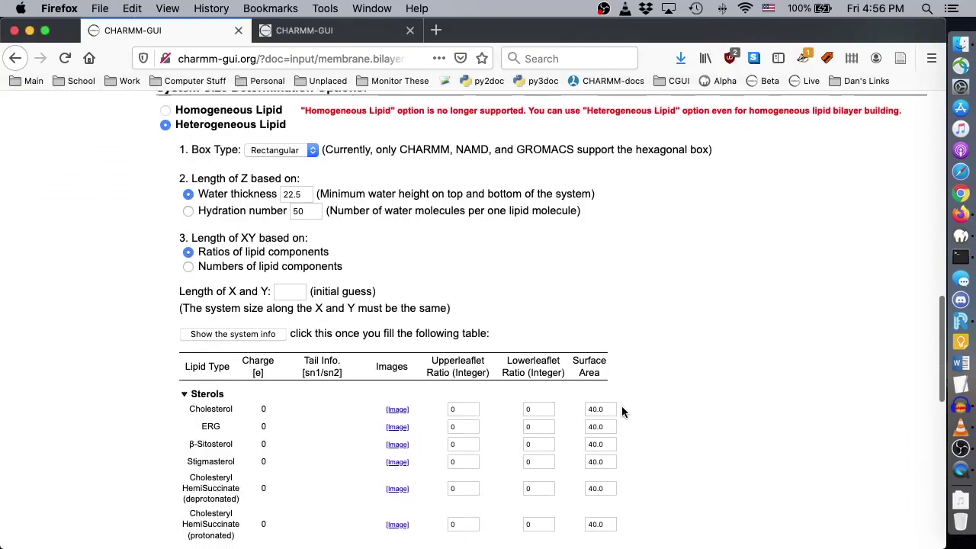
{"action": "scroll", "coordinate": [621, 412], "scroll_direction": "down", "scroll_amount": 1}
{"action": "left_click", "coordinate": [296, 276]}
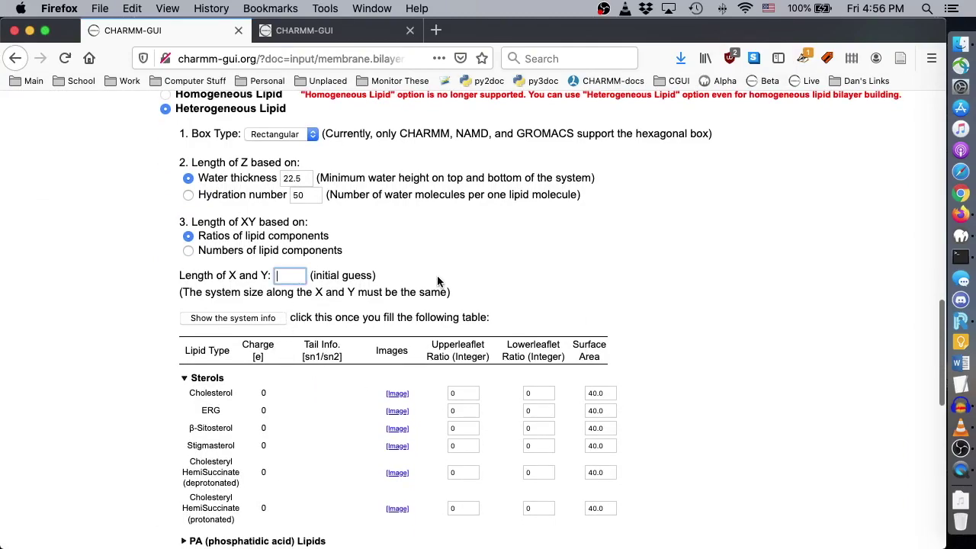
{"action": "type", "text": "150"}
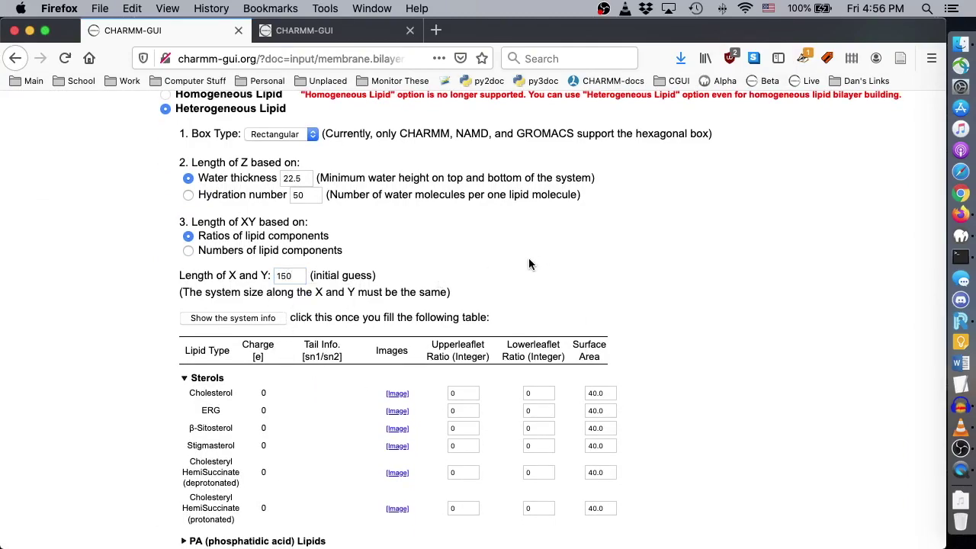
Step: Set the cholesterol ratio to 1 in both upper and lower leaflets
{"action": "scroll", "coordinate": [526, 263], "scroll_direction": "down", "scroll_amount": 15}
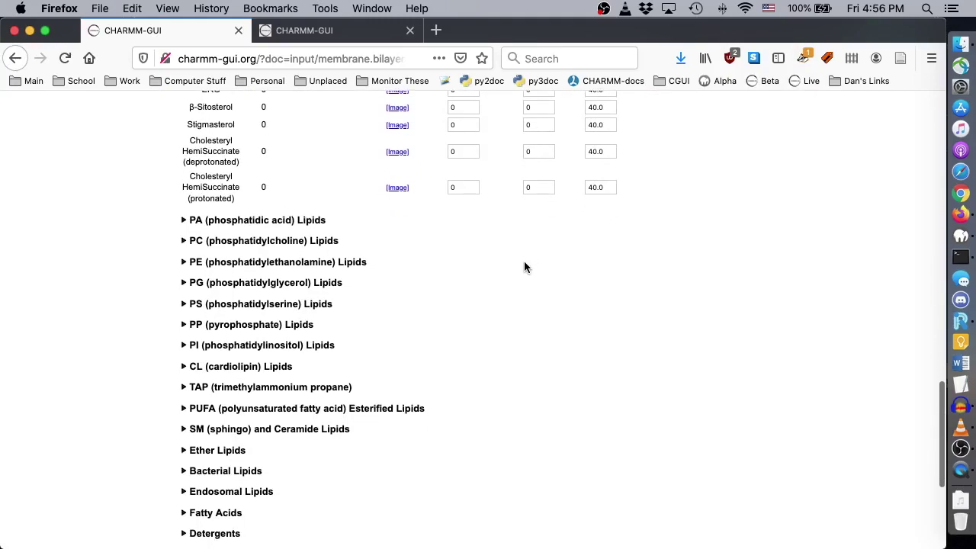
{"action": "scroll", "coordinate": [524, 266], "scroll_direction": "up", "scroll_amount": 2}
{"action": "left_click", "coordinate": [184, 296]}
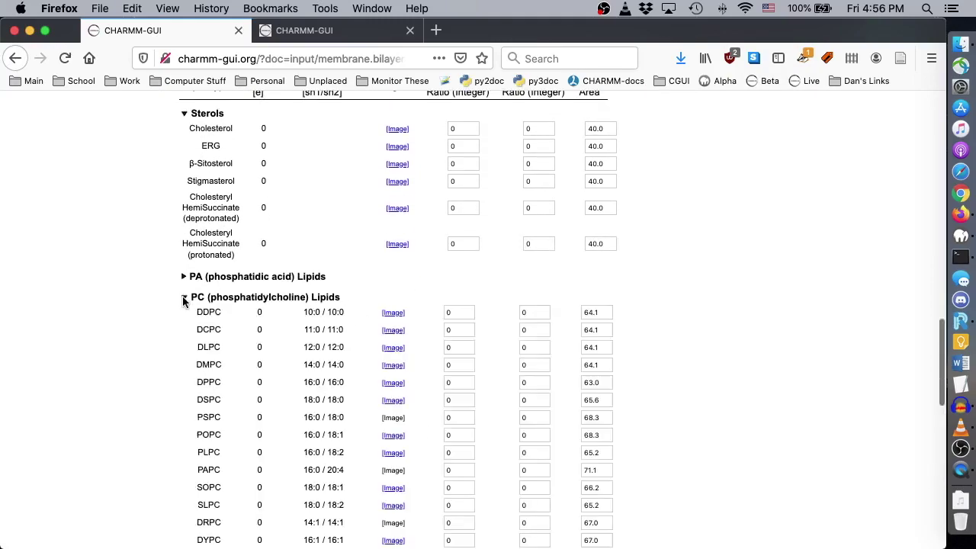
{"action": "scroll", "coordinate": [416, 260], "scroll_direction": "up", "scroll_amount": 1}
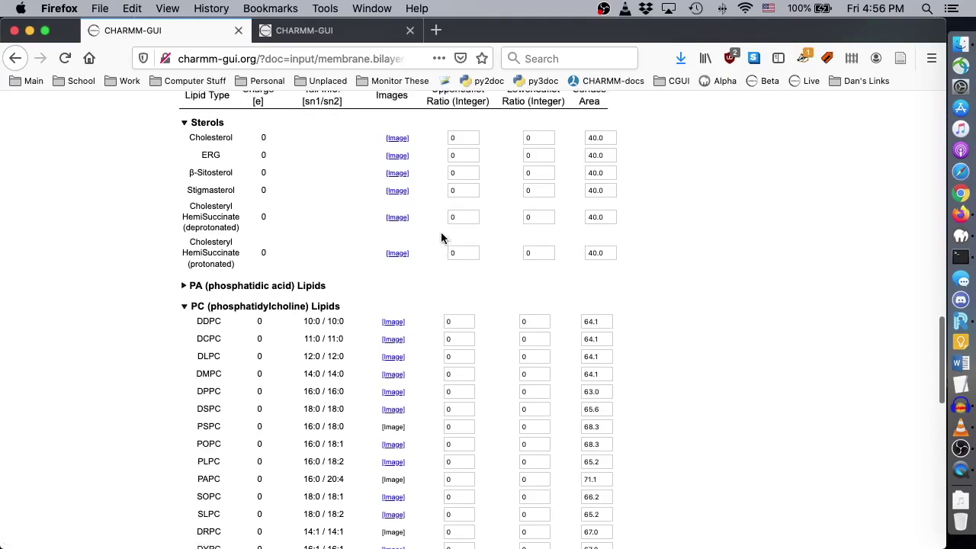
{"action": "left_click", "coordinate": [462, 147]}
{"action": "type", "text": "1"}
{"action": "key", "text": "Tab"}
{"action": "type", "text": "1"}
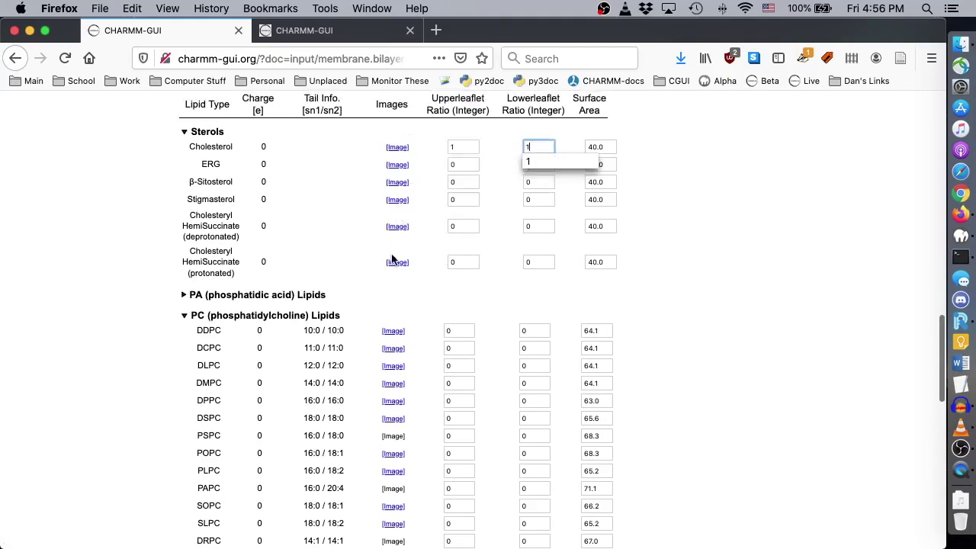
{"action": "scroll", "coordinate": [347, 328], "scroll_direction": "down", "scroll_amount": 1}
{"action": "scroll", "coordinate": [347, 328], "scroll_direction": "down", "scroll_amount": 3}
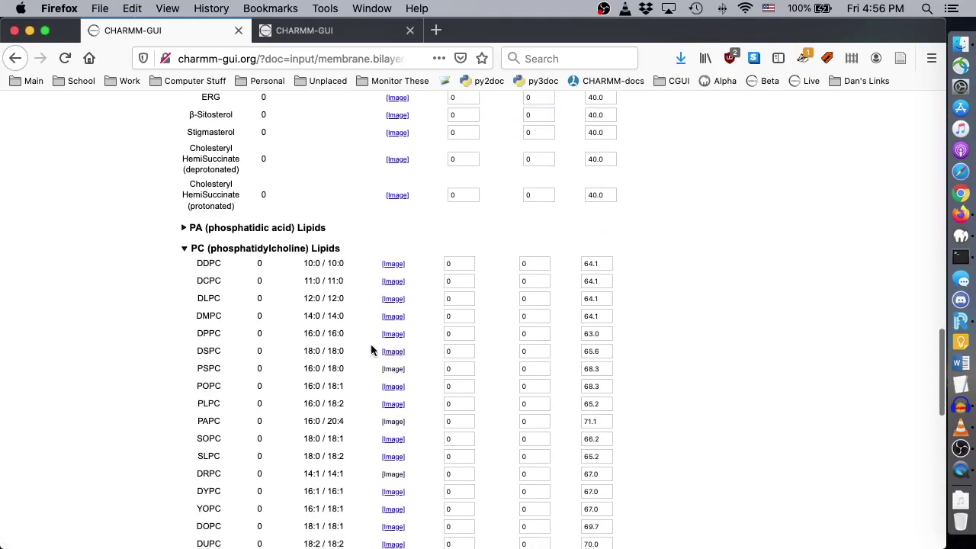
Step: Set the POPC ratio to 4 in both leaflets and collapse the PC lipids list
{"action": "left_click", "coordinate": [458, 386]}
{"action": "type", "text": "4"}
{"action": "key", "text": "Tab"}
{"action": "type", "text": "4"}
{"action": "left_click", "coordinate": [385, 225]}
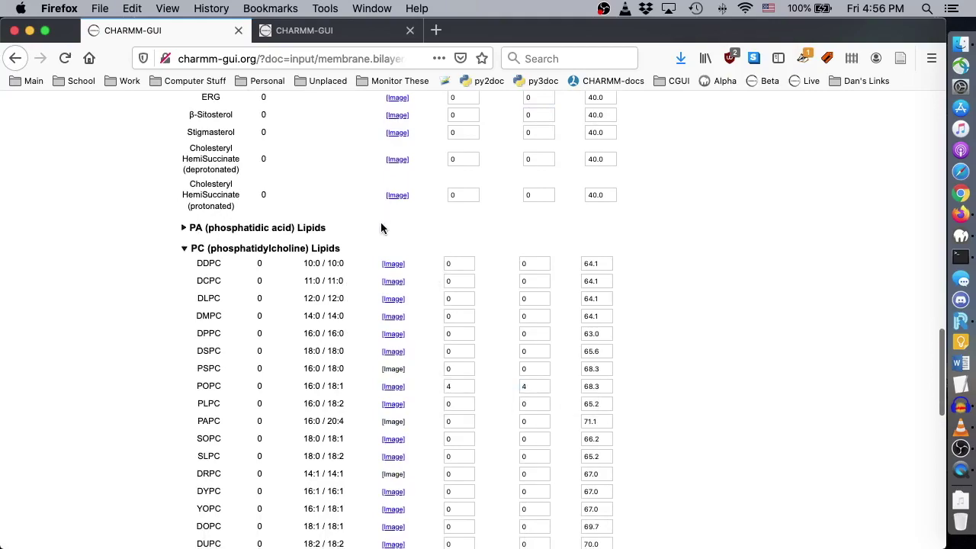
{"action": "left_click", "coordinate": [183, 252]}
Step: Calculate the system info (150.63 Å box, 315/320 lipids) and continue to system sizing
{"action": "scroll", "coordinate": [178, 259], "scroll_direction": "up", "scroll_amount": 3}
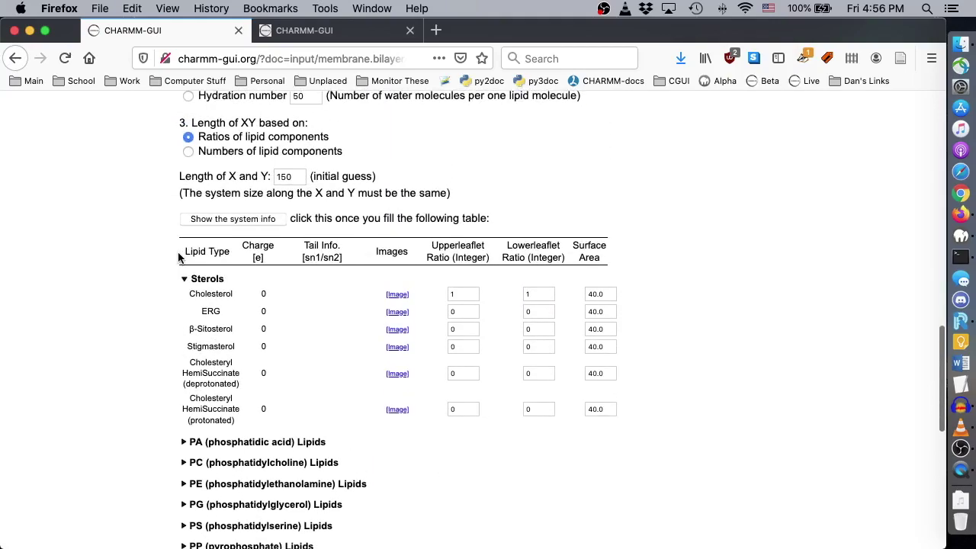
{"action": "left_click", "coordinate": [251, 221]}
{"action": "scroll", "coordinate": [762, 271], "scroll_direction": "down", "scroll_amount": 5}
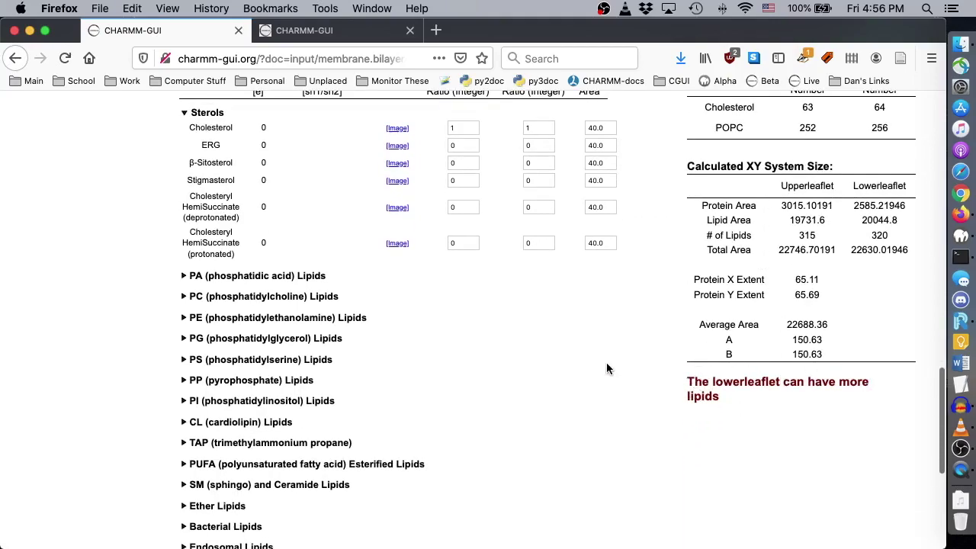
{"action": "scroll", "coordinate": [608, 369], "scroll_direction": "up", "scroll_amount": 2}
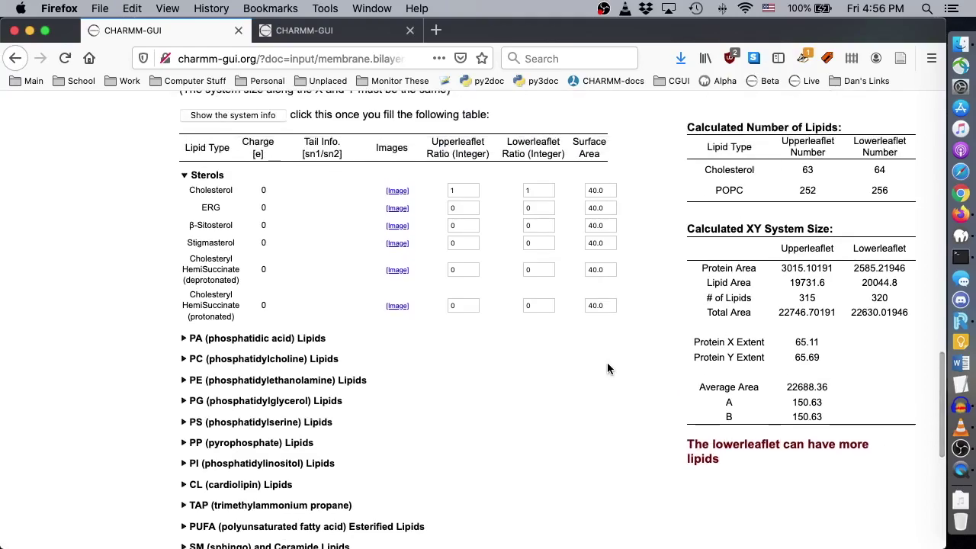
{"action": "scroll", "coordinate": [608, 365], "scroll_direction": "down", "scroll_amount": 10}
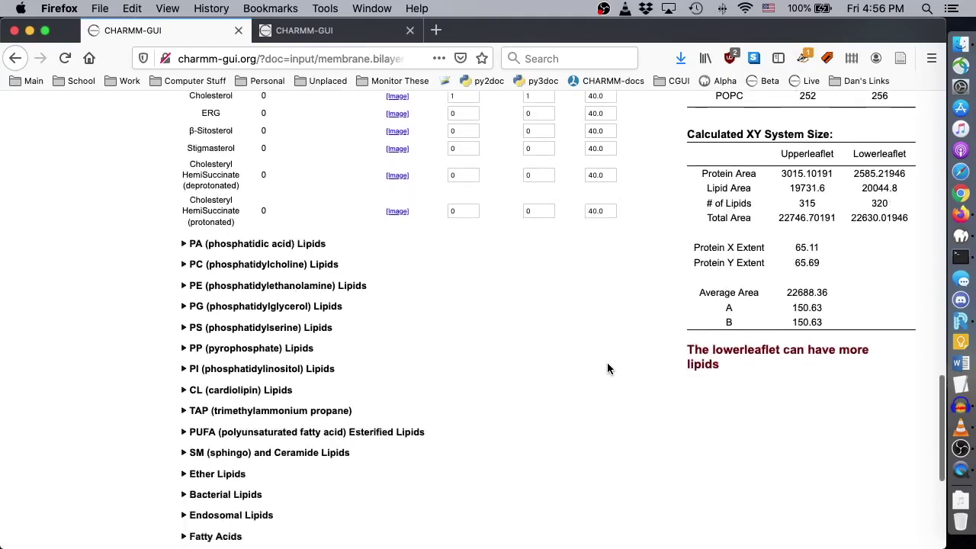
{"action": "left_click", "coordinate": [881, 488]}
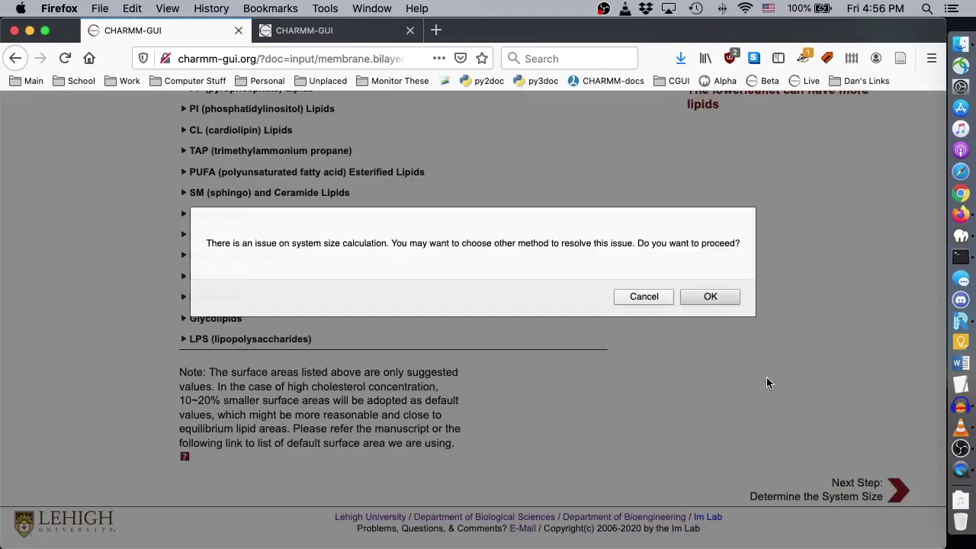
Step: Accept the system-size warning and select the job's bookmark link and job ID
{"action": "left_click", "coordinate": [720, 296]}
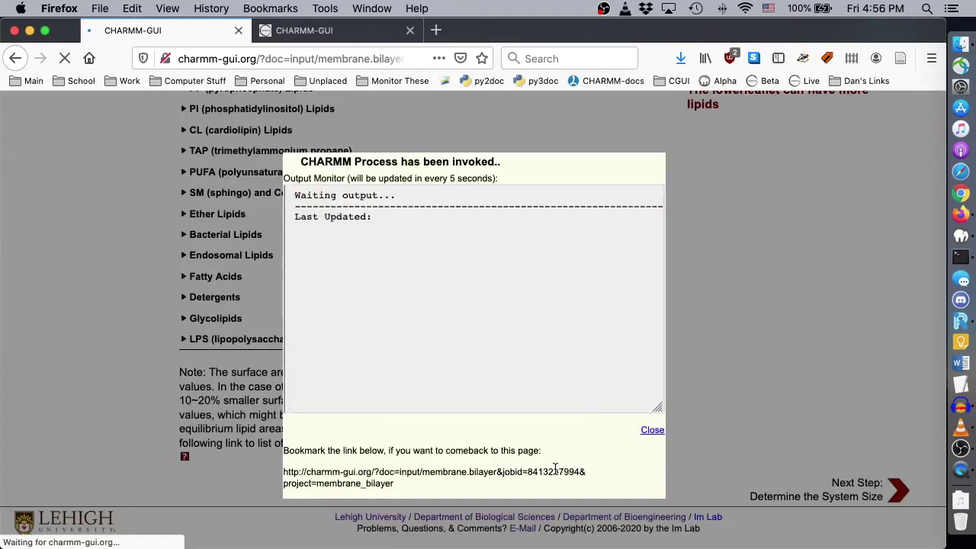
{"action": "triple_click", "coordinate": [365, 479]}
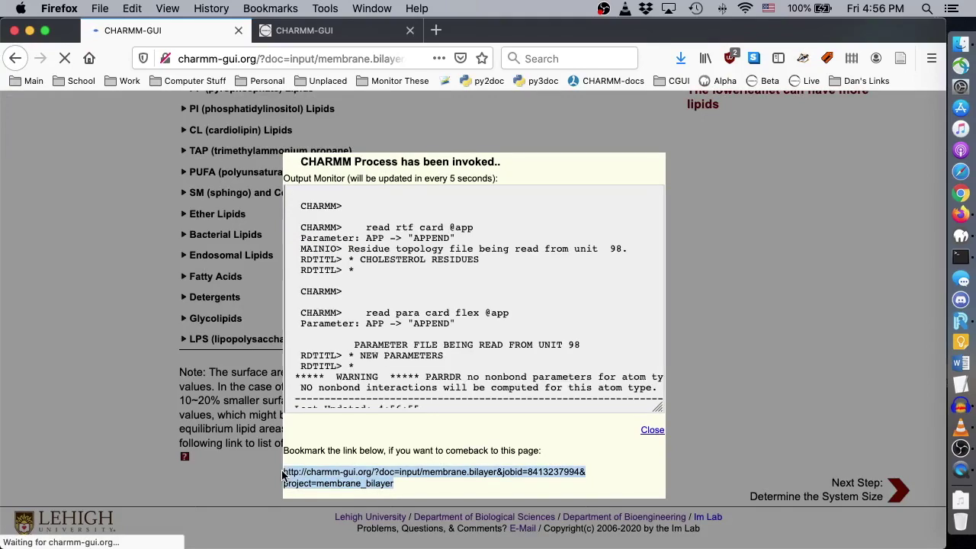
{"action": "left_click", "coordinate": [335, 467]}
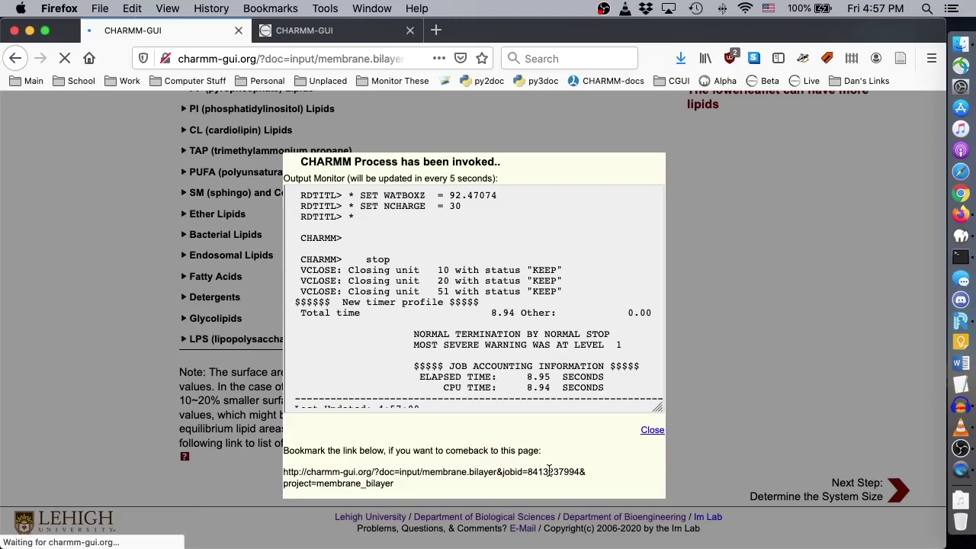
{"action": "double_click", "coordinate": [549, 471]}
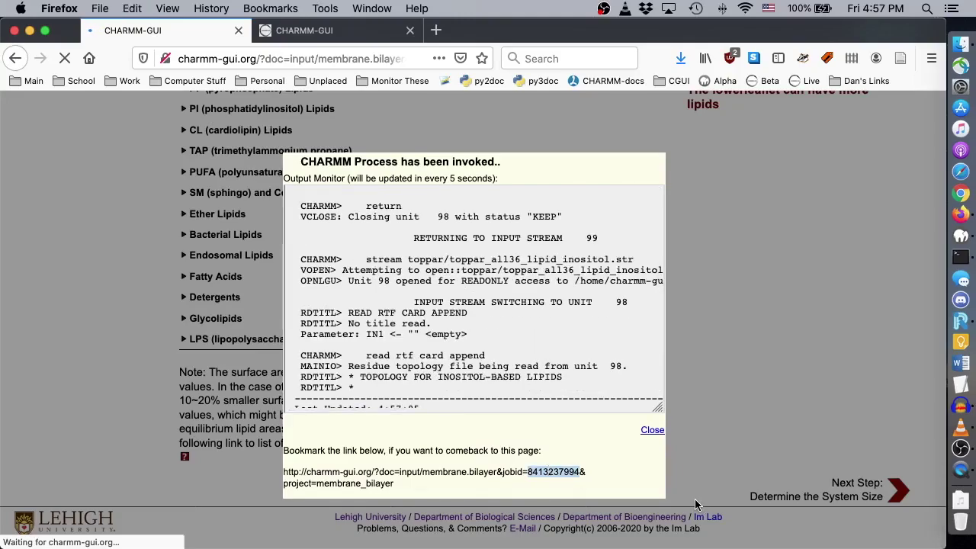
{"action": "left_click", "coordinate": [716, 472]}
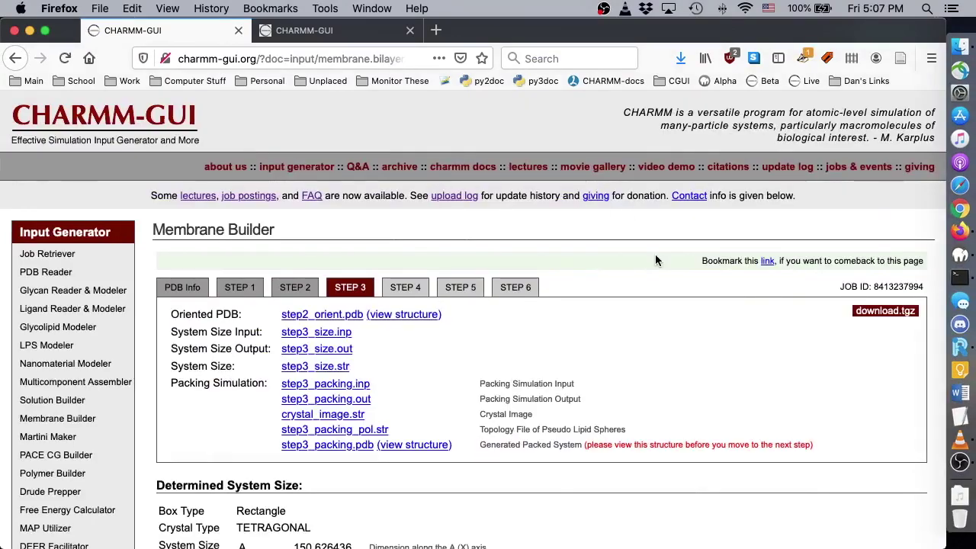
Step: Inspect the packed step3_packing.pdb system in the 3D viewer, then close it
{"action": "scroll", "coordinate": [658, 254], "scroll_direction": "down", "scroll_amount": 5}
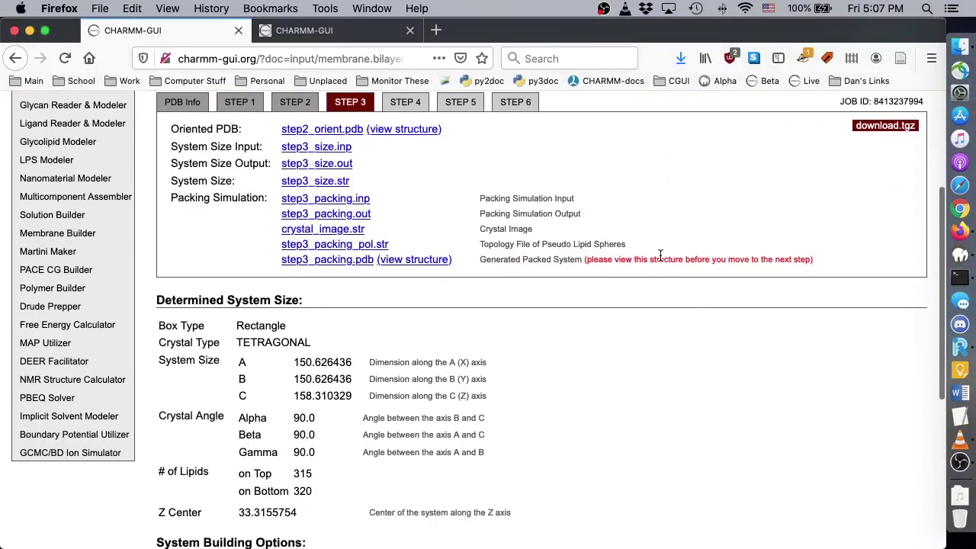
{"action": "left_click", "coordinate": [415, 260]}
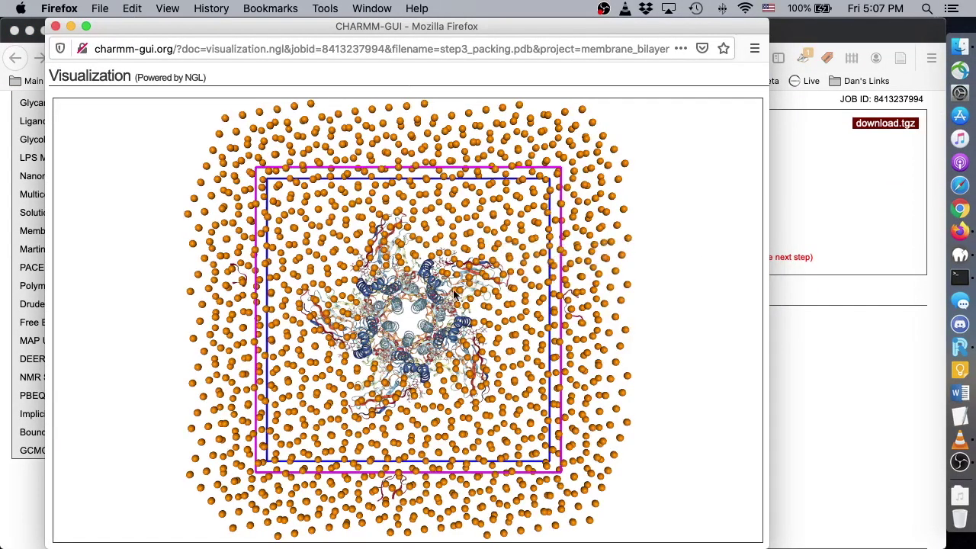
{"action": "scroll", "coordinate": [463, 289], "scroll_direction": "up", "scroll_amount": 3}
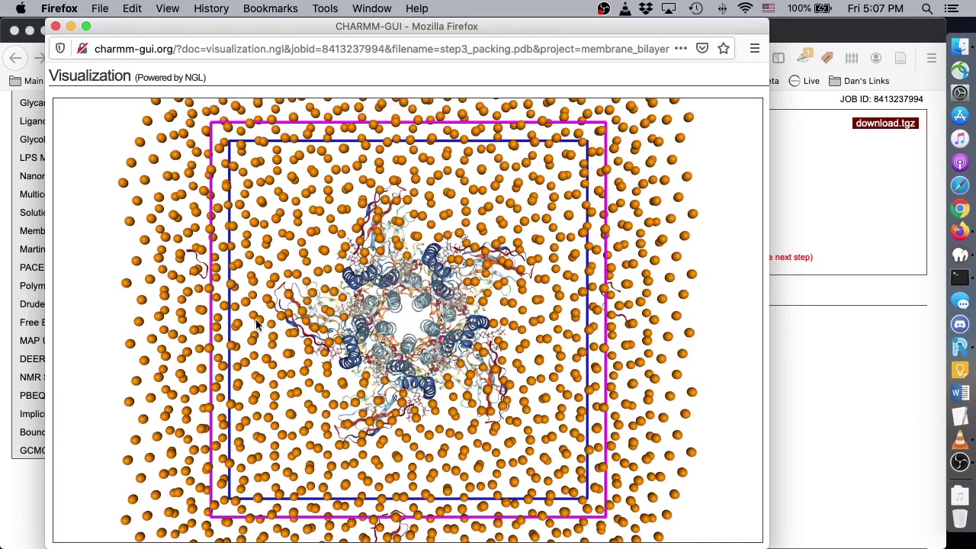
{"action": "left_click_drag", "start_coordinate": [241, 327], "coordinate": [228, 329]}
{"action": "scroll", "coordinate": [404, 323], "scroll_direction": "down", "scroll_amount": 3}
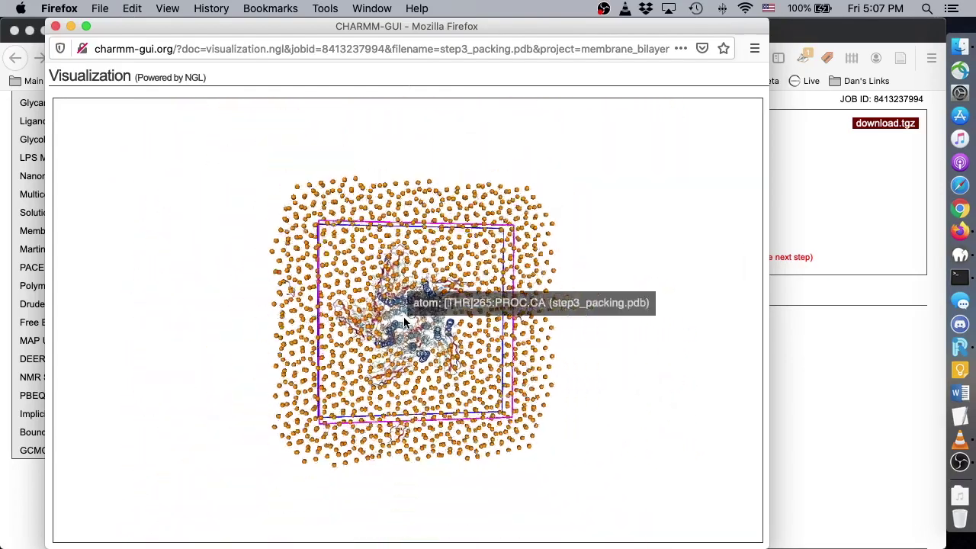
{"action": "key", "text": "super+w"}
Step: Start building components with 0.15 M KCl, copy the job ID, and go to Job Retriever
{"action": "scroll", "coordinate": [458, 261], "scroll_direction": "down", "scroll_amount": 5}
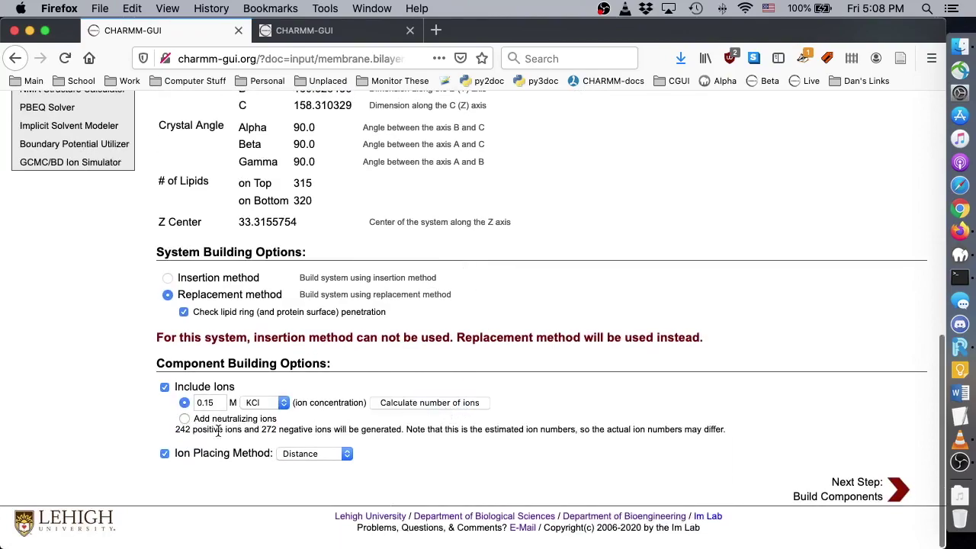
{"action": "left_click", "coordinate": [898, 490]}
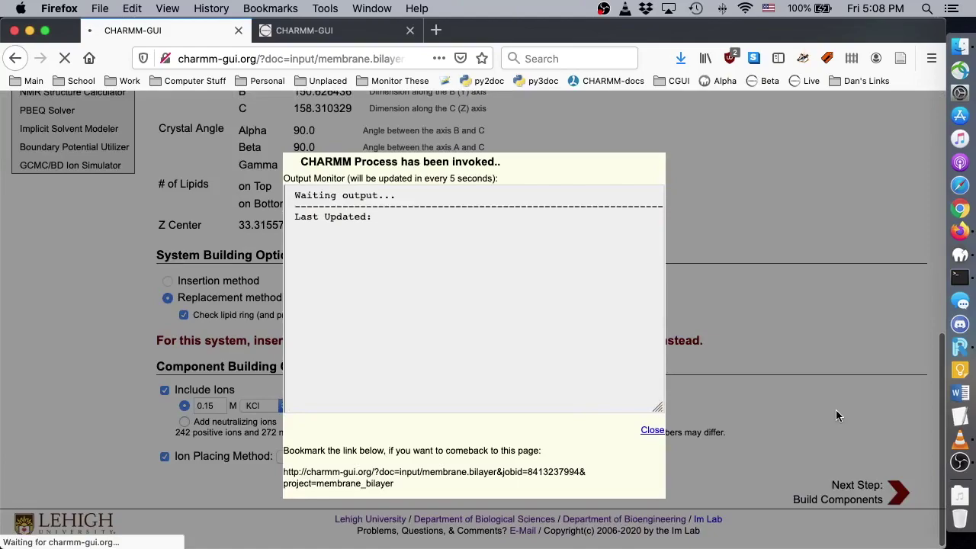
{"action": "double_click", "coordinate": [557, 471]}
{"action": "left_click", "coordinate": [304, 30]}
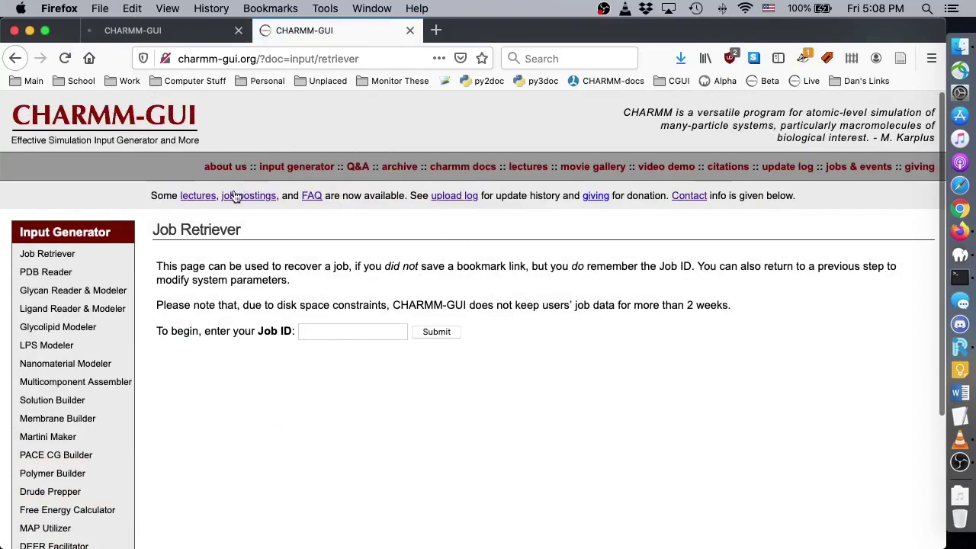
Step: Paste the copied job ID into Job Retriever and look up the job
{"action": "left_click", "coordinate": [346, 331]}
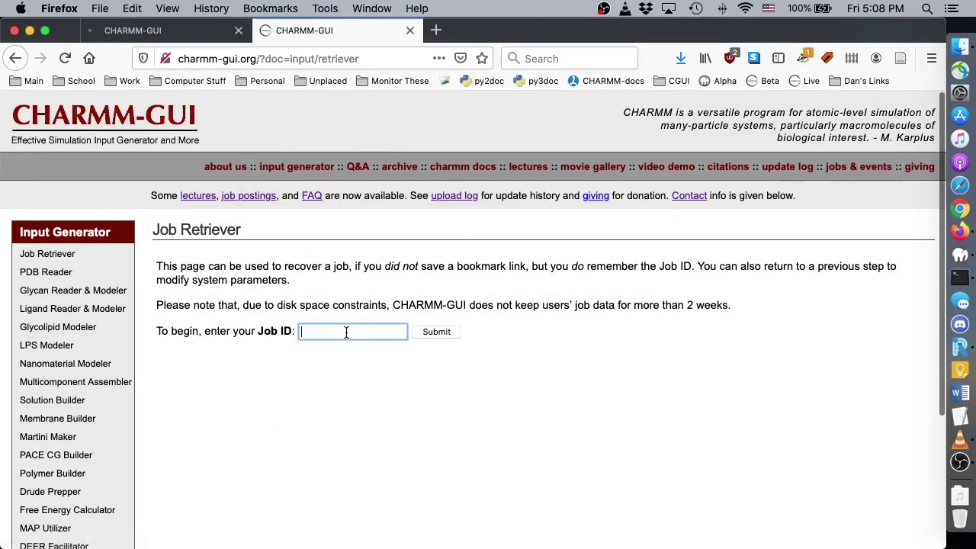
{"action": "key", "text": "super+v"}
{"action": "left_click", "coordinate": [439, 332]}
{"action": "scroll", "coordinate": [481, 331], "scroll_direction": "down", "scroll_amount": 3}
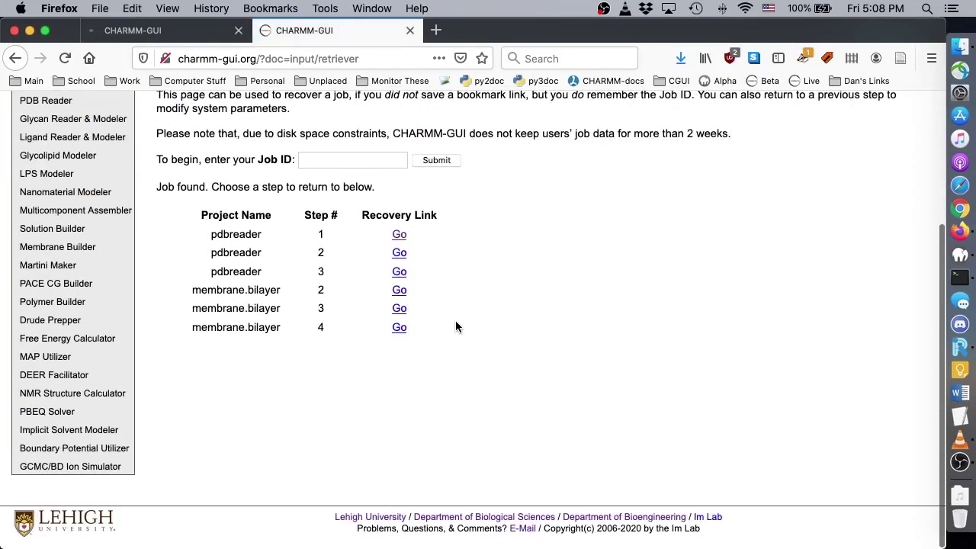
Step: Check that membrane.bilayer step 4 is still running, then close the retriever tab
{"action": "left_click", "coordinate": [402, 328]}
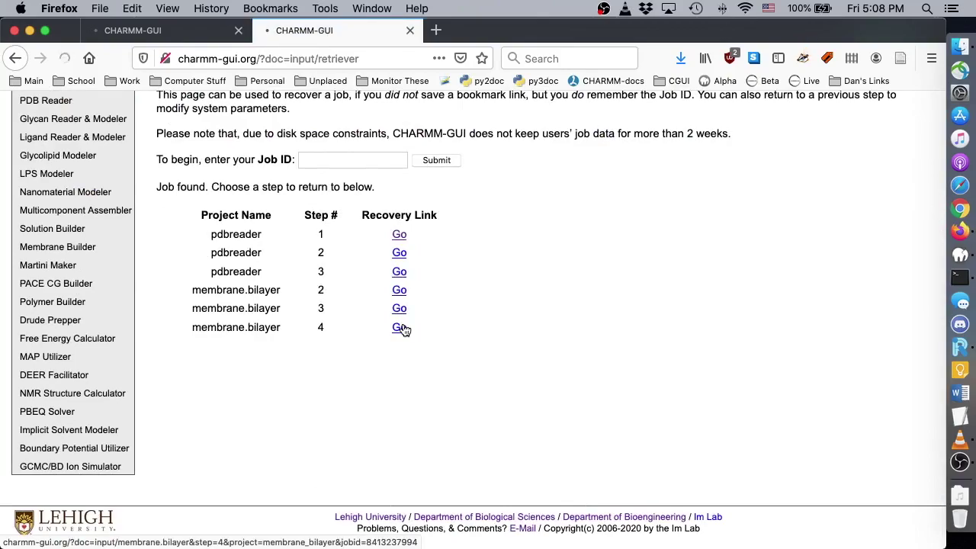
{"action": "scroll", "coordinate": [551, 329], "scroll_direction": "down", "scroll_amount": 5}
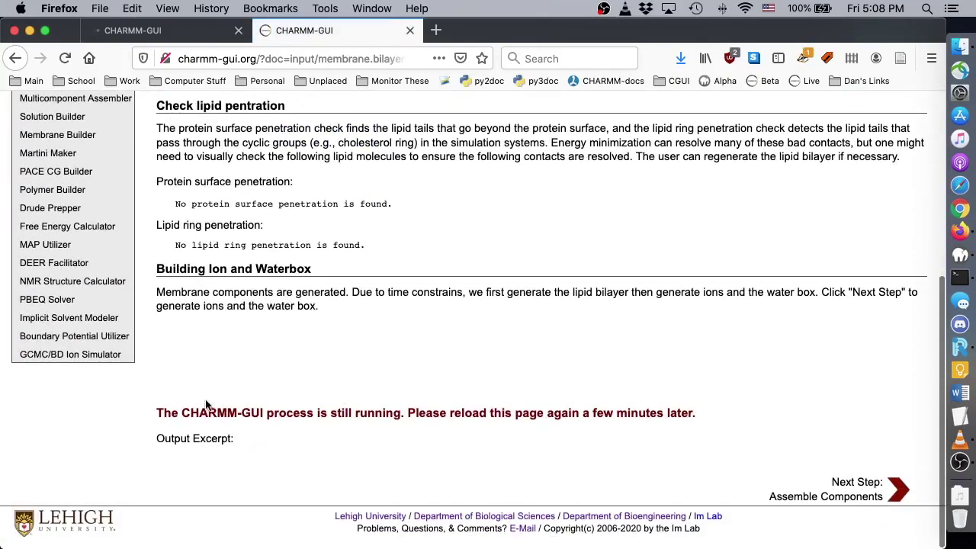
{"action": "left_click_drag", "start_coordinate": [157, 412], "coordinate": [712, 417]}
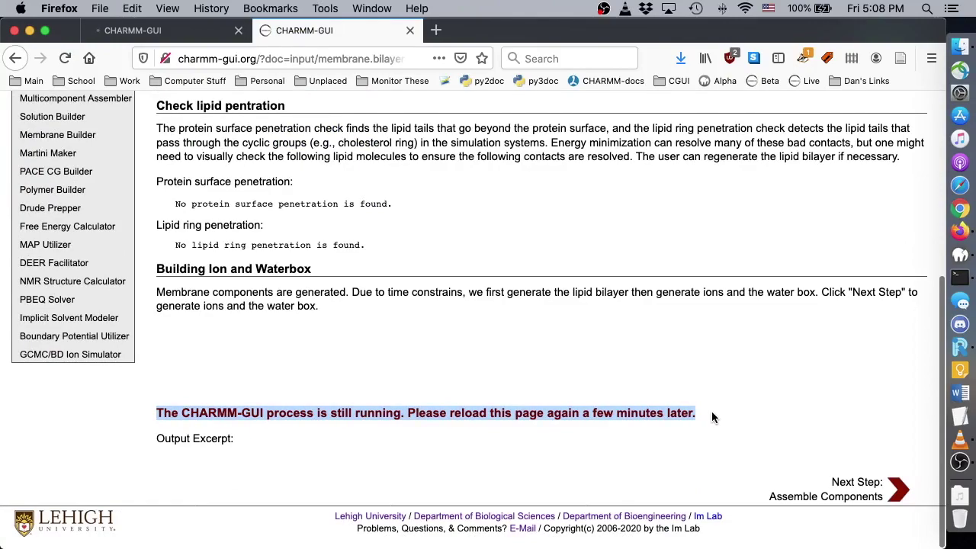
{"action": "left_click", "coordinate": [712, 411]}
{"action": "scroll", "coordinate": [708, 409], "scroll_direction": "up", "scroll_amount": 6}
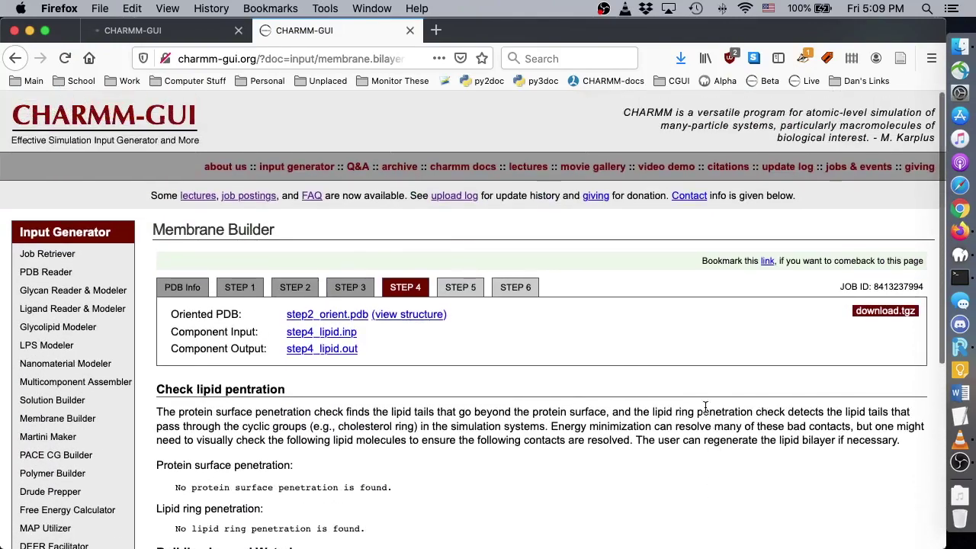
{"action": "left_click", "coordinate": [410, 30]}
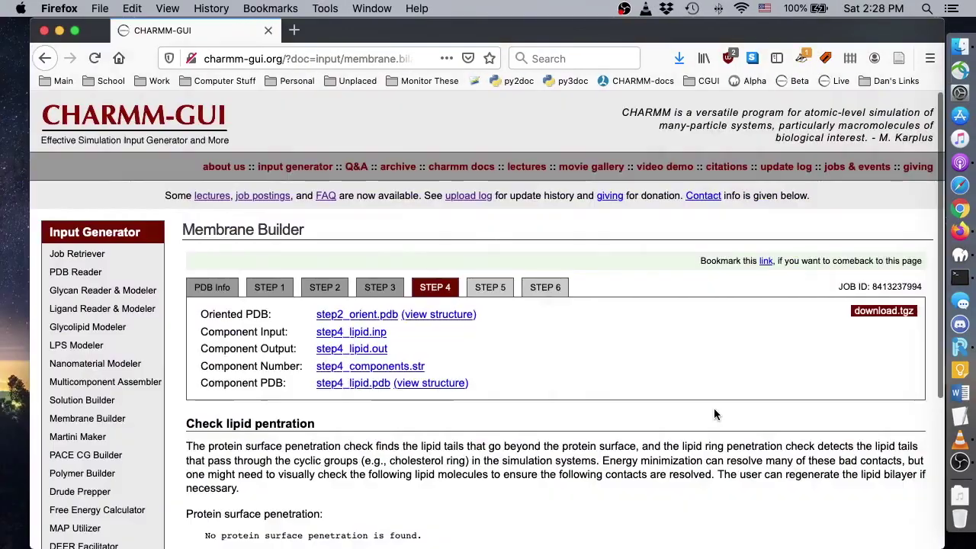
Step: Inspect the step 4 lipid bilayer from a side view in the 3D viewer
{"action": "left_click", "coordinate": [451, 381]}
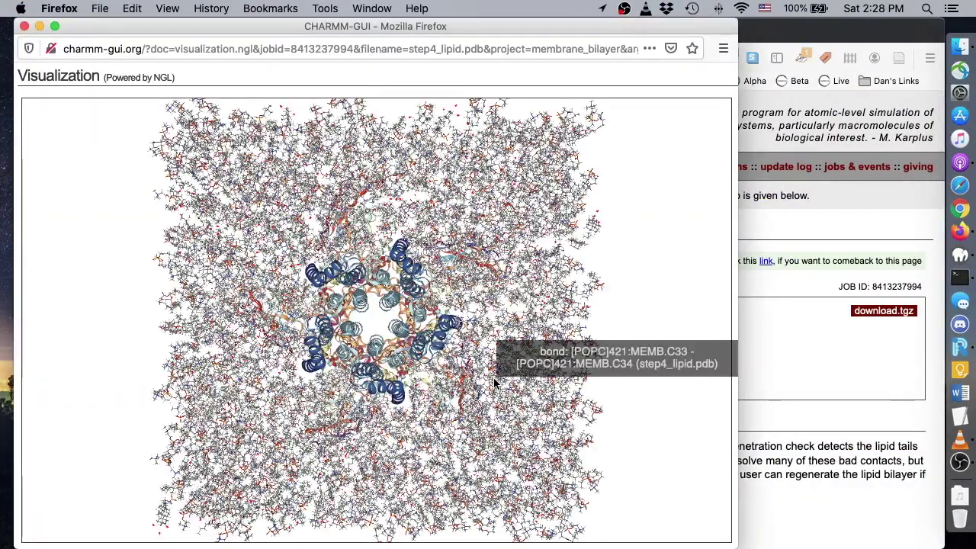
{"action": "left_click_drag", "start_coordinate": [439, 347], "coordinate": [475, 453]}
{"action": "left_click", "coordinate": [24, 26]}
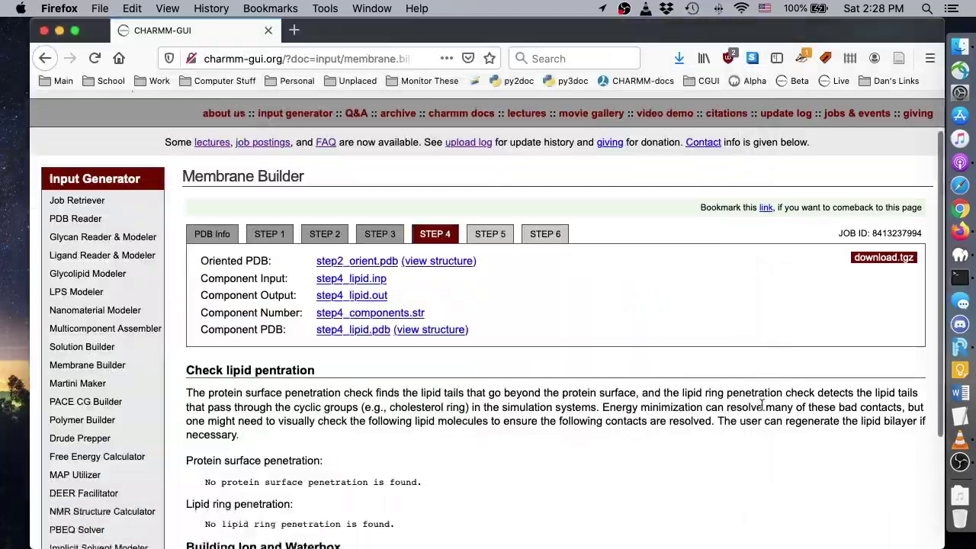
{"action": "scroll", "coordinate": [534, 305], "scroll_direction": "down", "scroll_amount": 4}
Step: Generate ions and the water box, then assemble the membrane components into STEP 5
{"action": "left_click", "coordinate": [903, 492]}
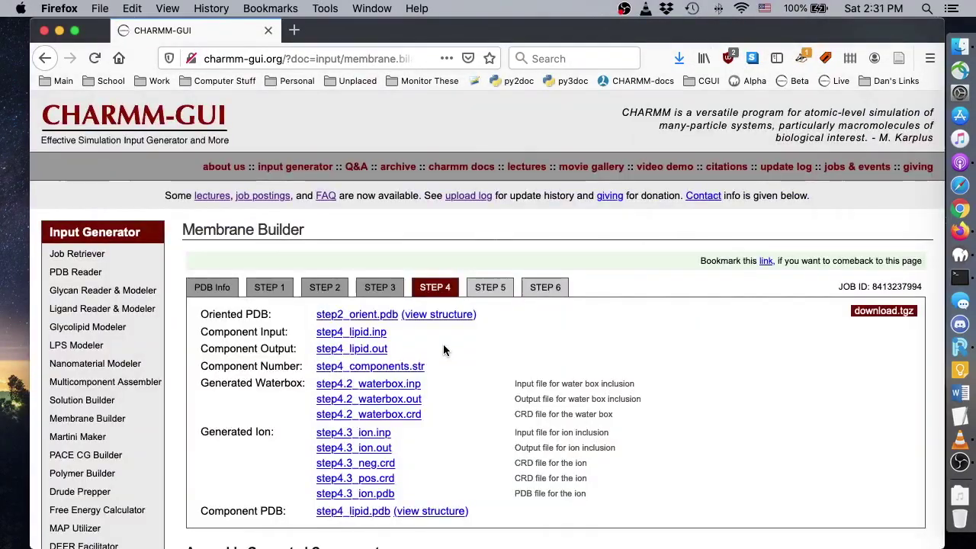
{"action": "scroll", "coordinate": [445, 344], "scroll_direction": "down", "scroll_amount": 5}
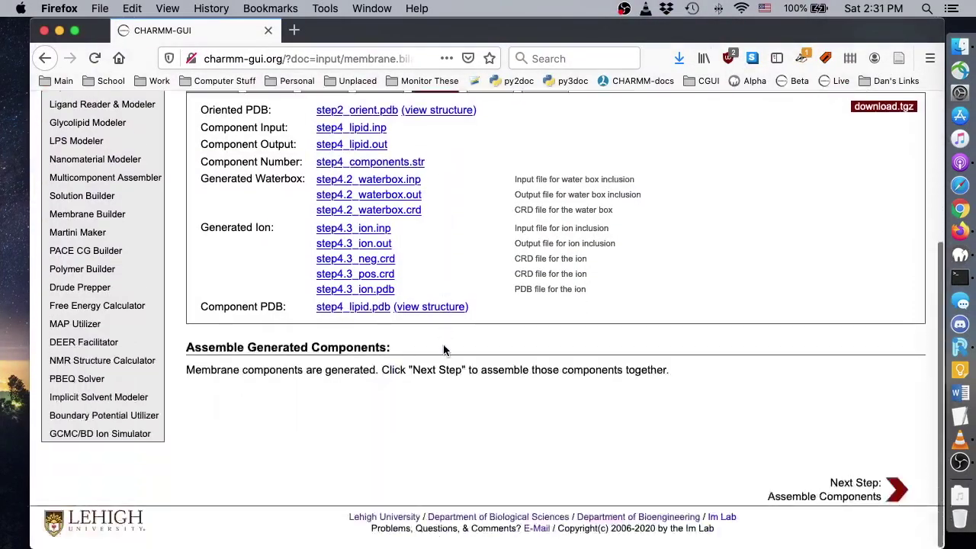
{"action": "left_click", "coordinate": [897, 490]}
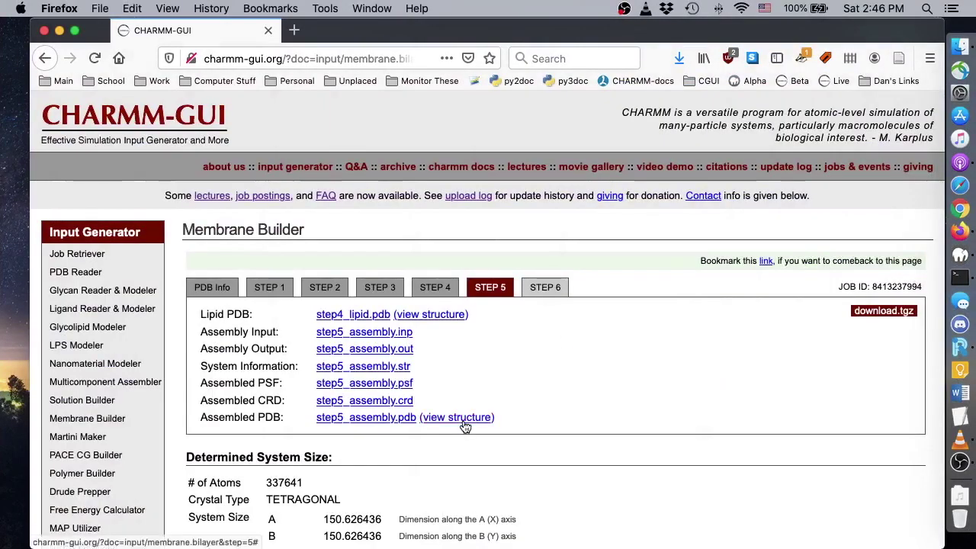
Step: View the assembled STEP 5 membrane box tilted in 3D, then close the viewer
{"action": "left_click", "coordinate": [462, 419]}
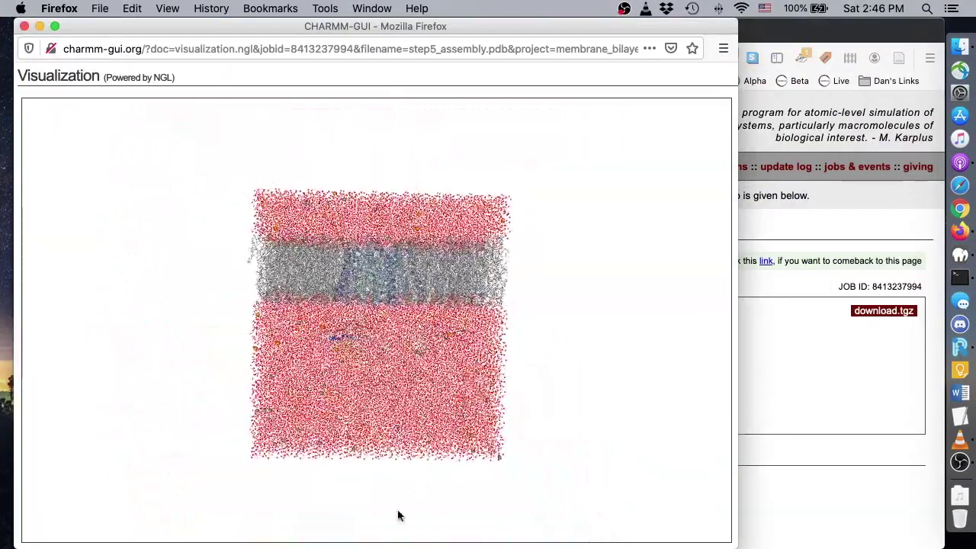
{"action": "left_click_drag", "start_coordinate": [605, 321], "coordinate": [634, 330]}
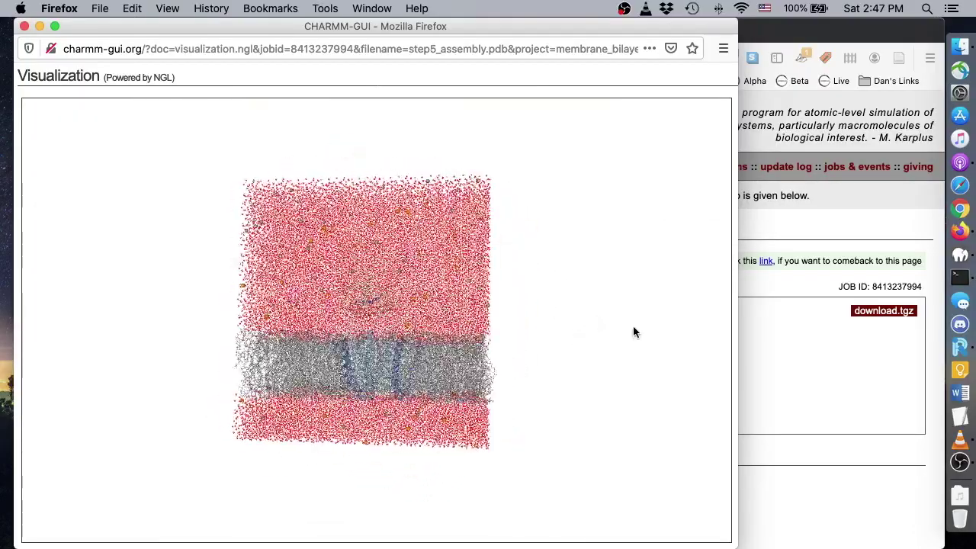
{"action": "key", "text": "super+w"}
Step: Set the force field to AMBER and enable hydrogen mass repartitioning
{"action": "scroll", "coordinate": [635, 324], "scroll_direction": "down", "scroll_amount": 15}
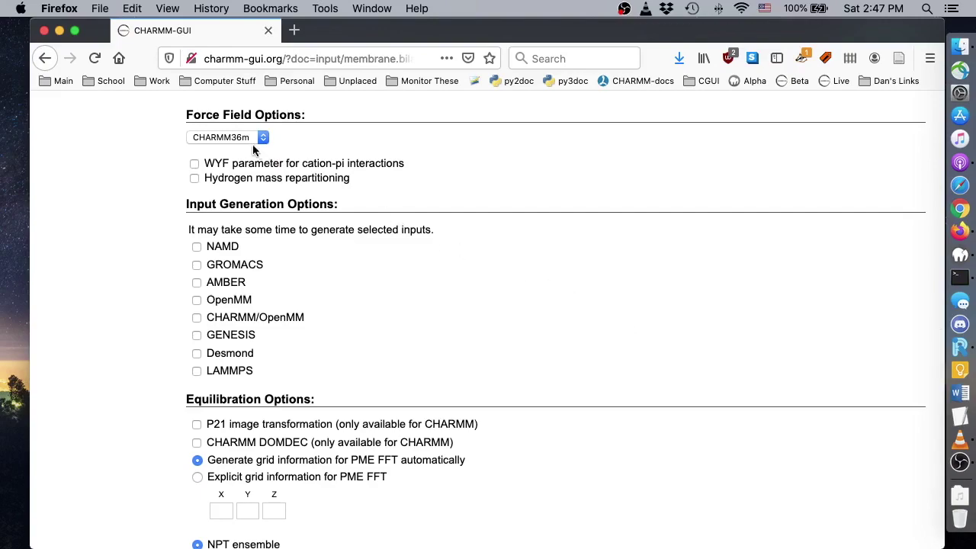
{"action": "left_click", "coordinate": [252, 145]}
{"action": "left_click", "coordinate": [251, 159]}
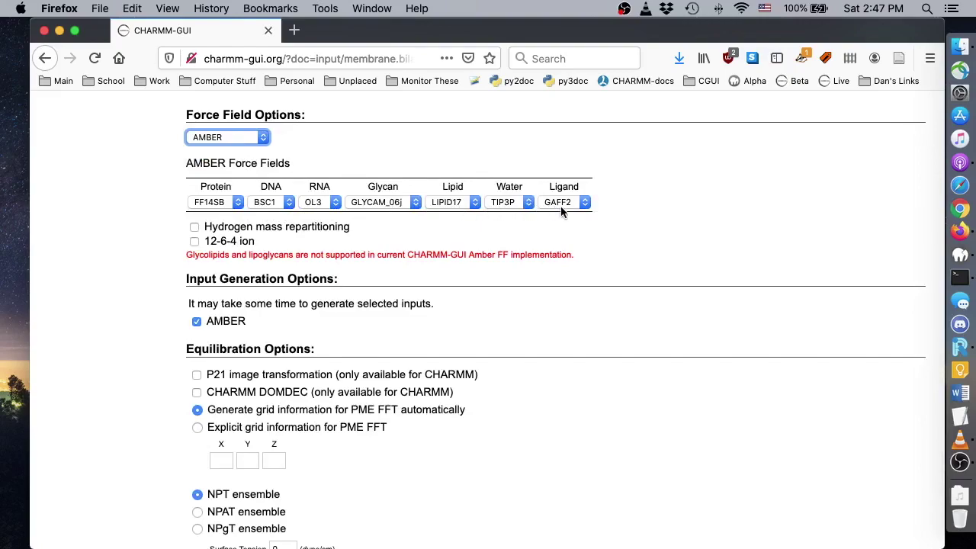
{"action": "left_click", "coordinate": [194, 227]}
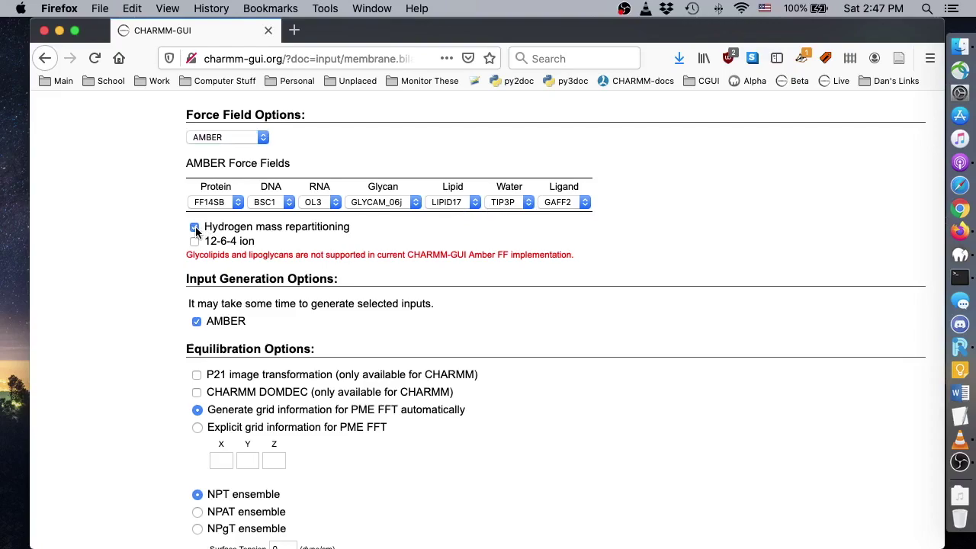
Step: Start generating the AMBER equilibration and dynamics inputs (NPT at 303.15 K)
{"action": "scroll", "coordinate": [123, 238], "scroll_direction": "down", "scroll_amount": 2}
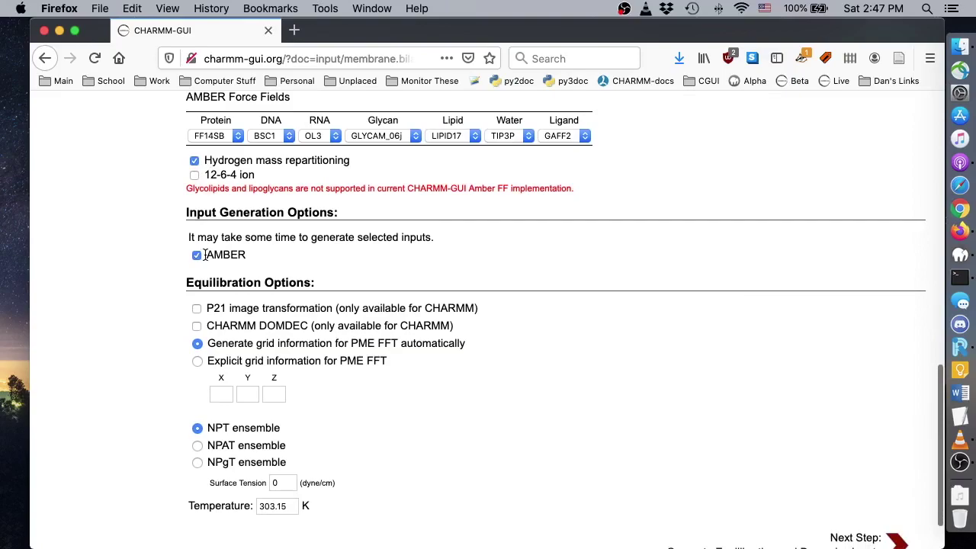
{"action": "scroll", "coordinate": [204, 256], "scroll_direction": "down", "scroll_amount": 2}
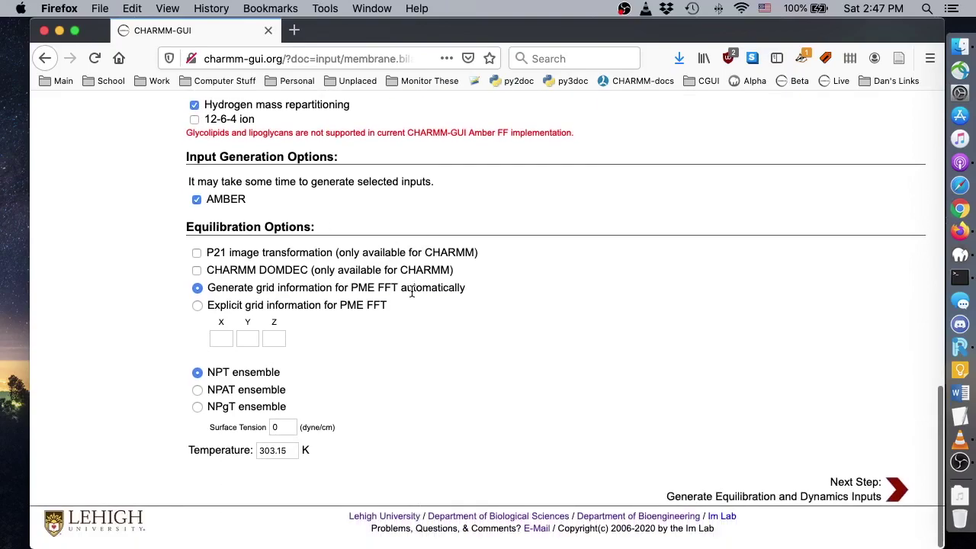
{"action": "left_click", "coordinate": [894, 489]}
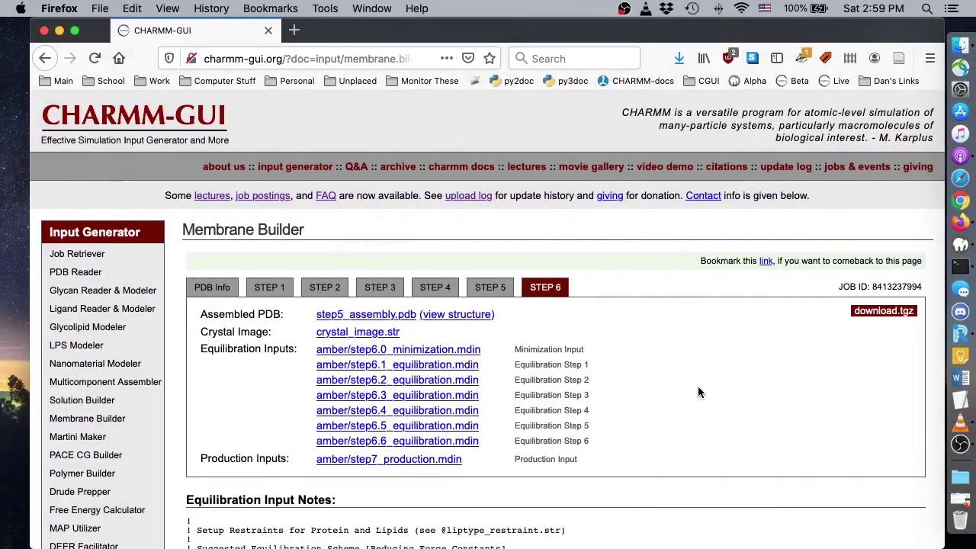
Step: Save the 83.1 MB charmm-gui.tgz archive and extract it from the Downloads stack
{"action": "scroll", "coordinate": [699, 381], "scroll_direction": "down", "scroll_amount": 3}
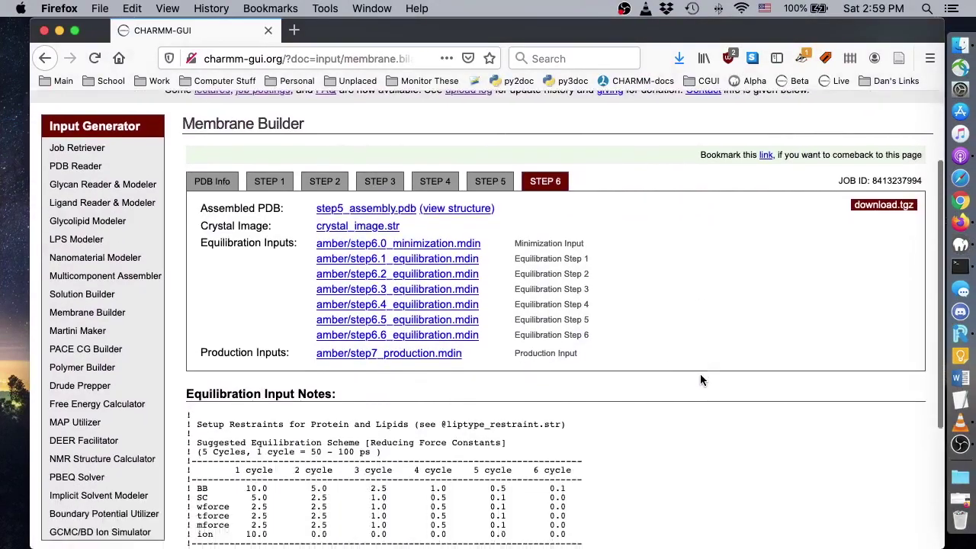
{"action": "left_click", "coordinate": [889, 190]}
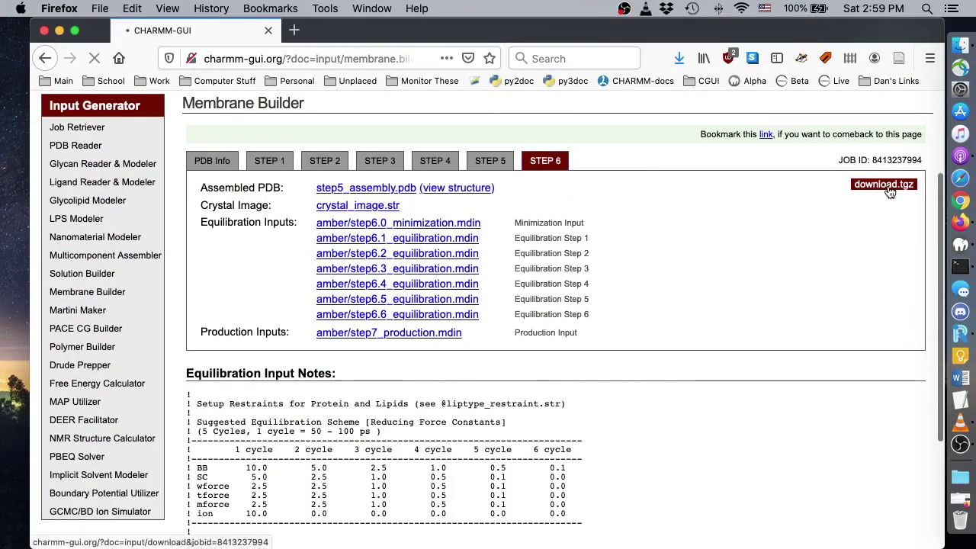
{"action": "left_click", "coordinate": [885, 185]}
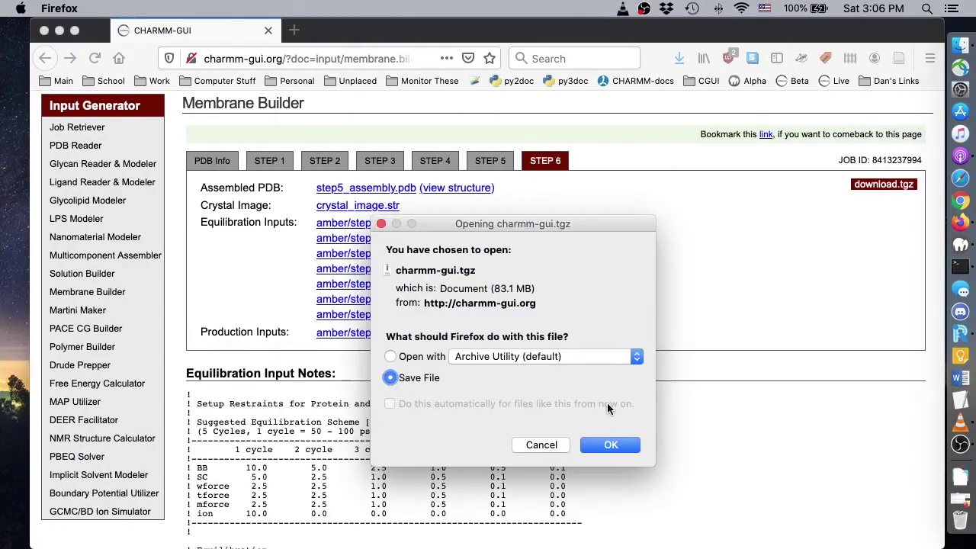
{"action": "left_click", "coordinate": [608, 445]}
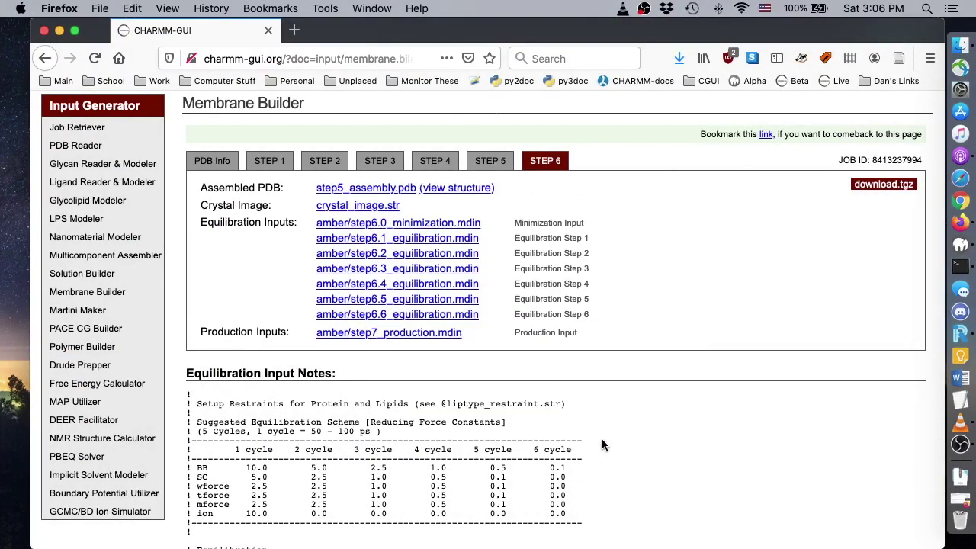
{"action": "left_click", "coordinate": [965, 475]}
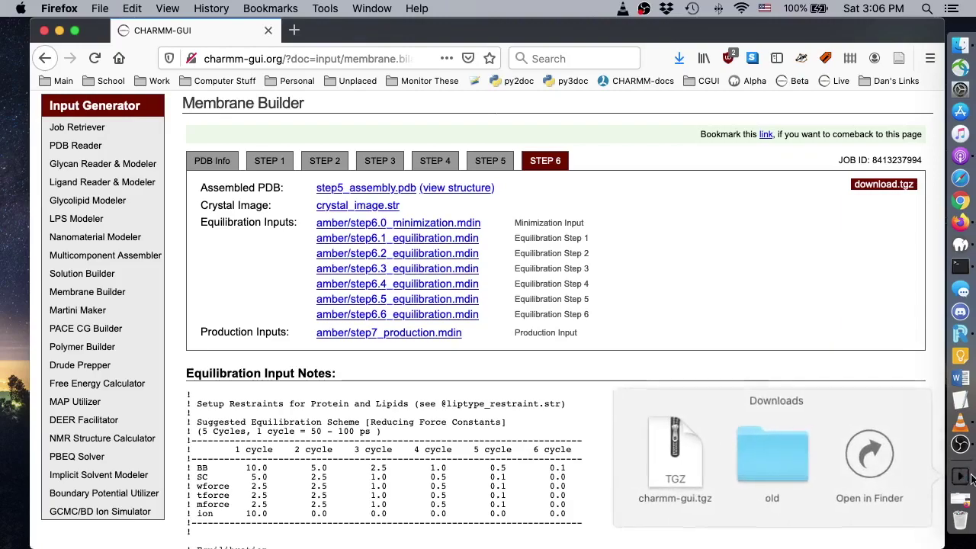
{"action": "left_click", "coordinate": [671, 458]}
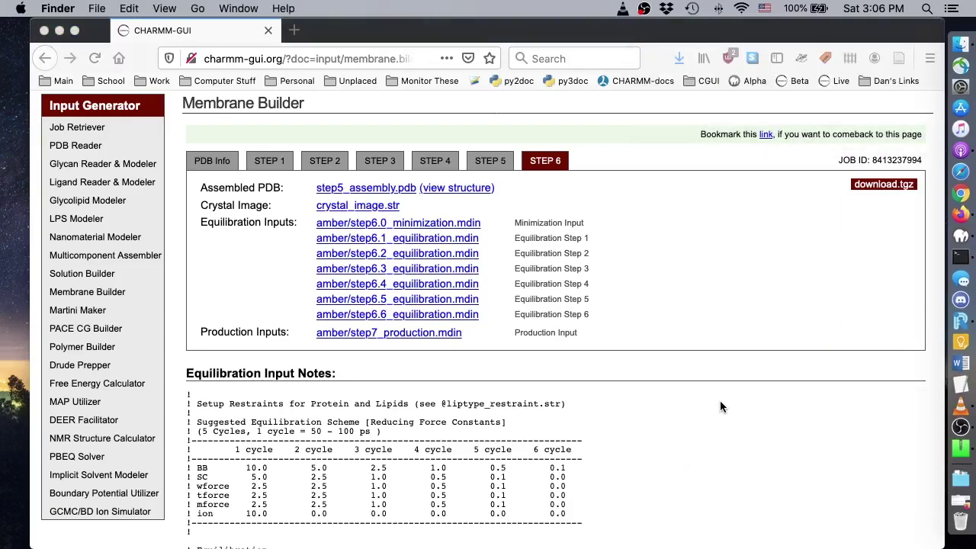
{"action": "scroll", "coordinate": [731, 359], "scroll_direction": "down", "scroll_amount": 10}
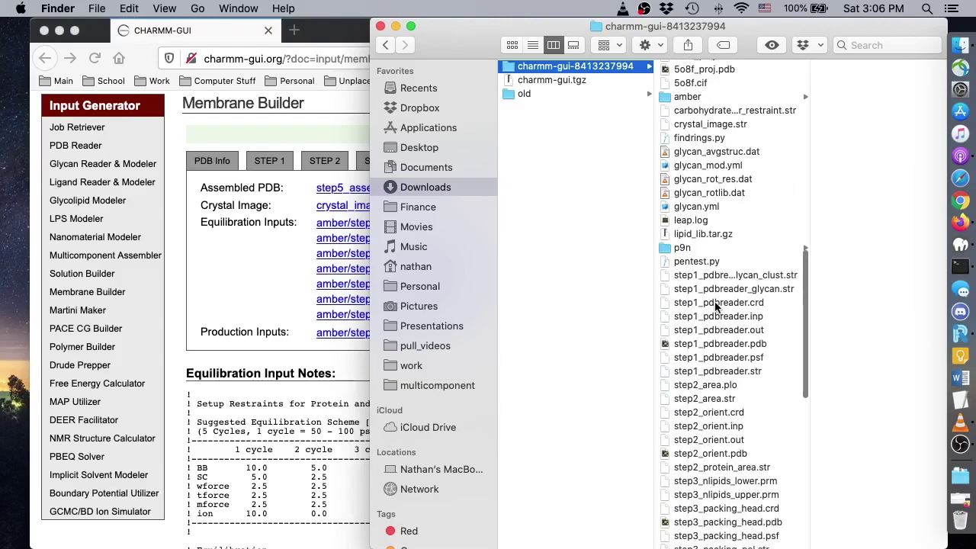
{"action": "left_click", "coordinate": [691, 97]}
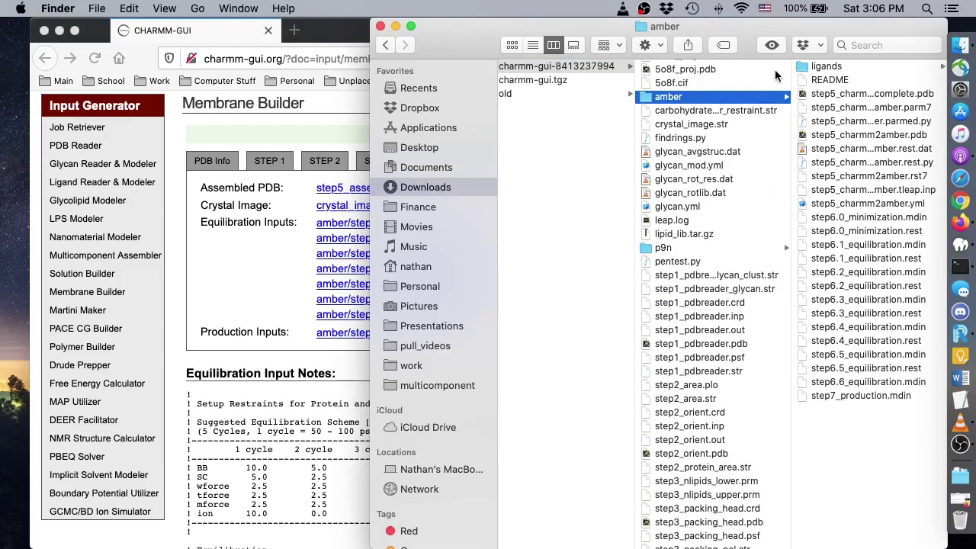
{"action": "left_click_drag", "start_coordinate": [839, 28], "coordinate": [653, 33]}
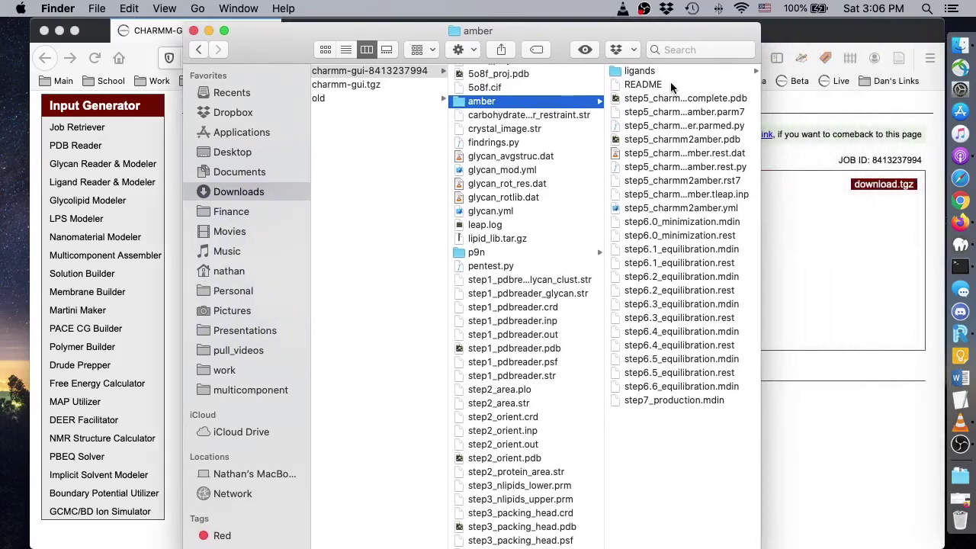
{"action": "left_click", "coordinate": [644, 84]}
{"action": "left_click", "coordinate": [961, 266]}
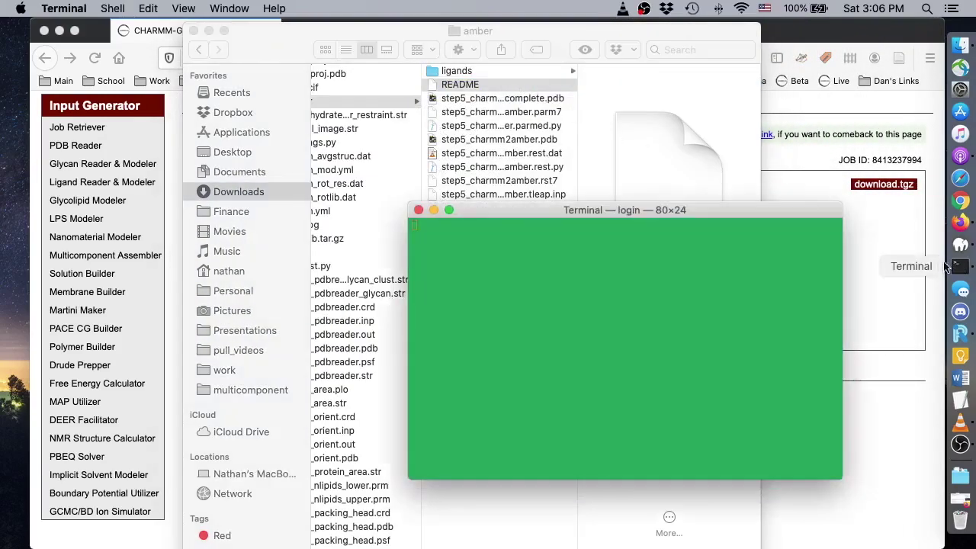
{"action": "type", "text": "cd Downloads/charmm-gui-8413237994/"}
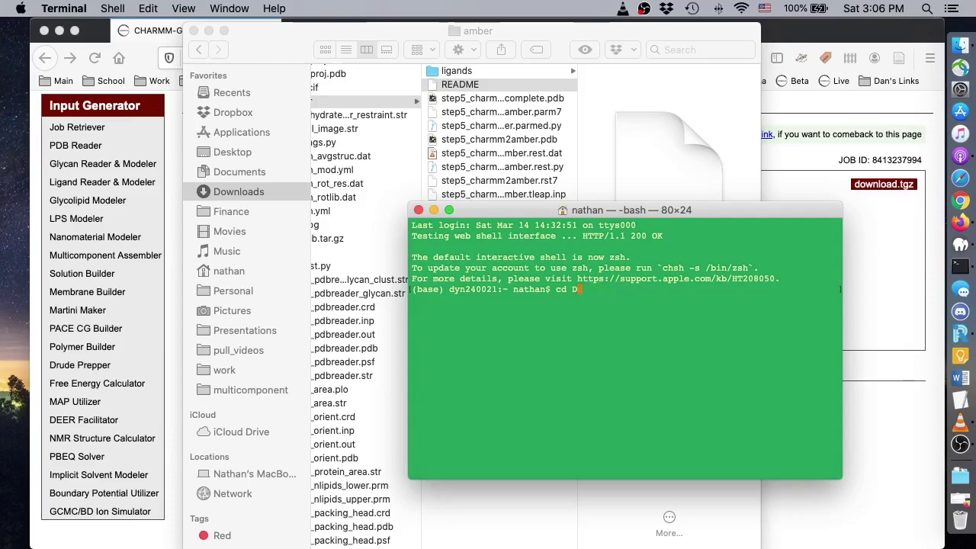
{"action": "key", "text": "Return"}
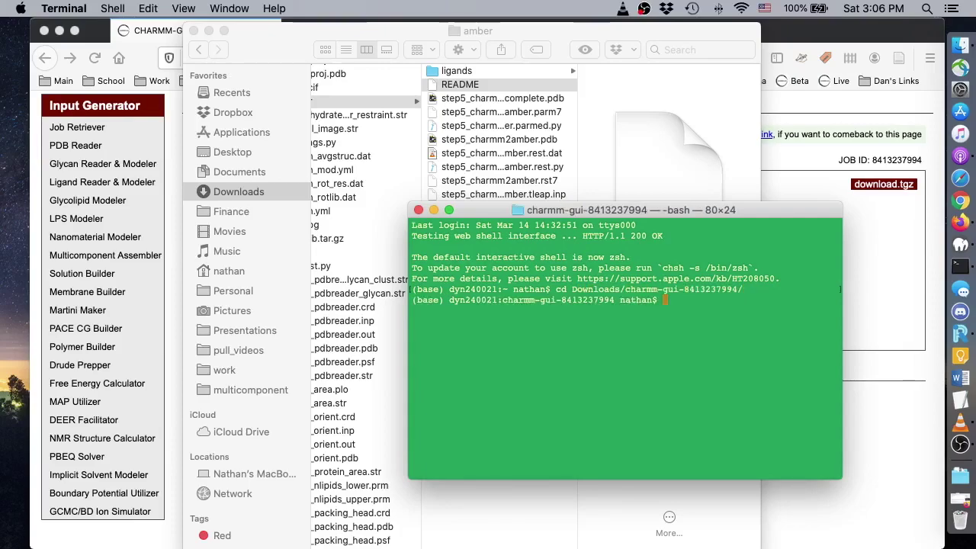
{"action": "type", "text": "cd amber"}
{"action": "key", "text": "Return"}
{"action": "type", "text": "ls"}
{"action": "key", "text": "Return"}
{"action": "type", "text": "vim READ"}
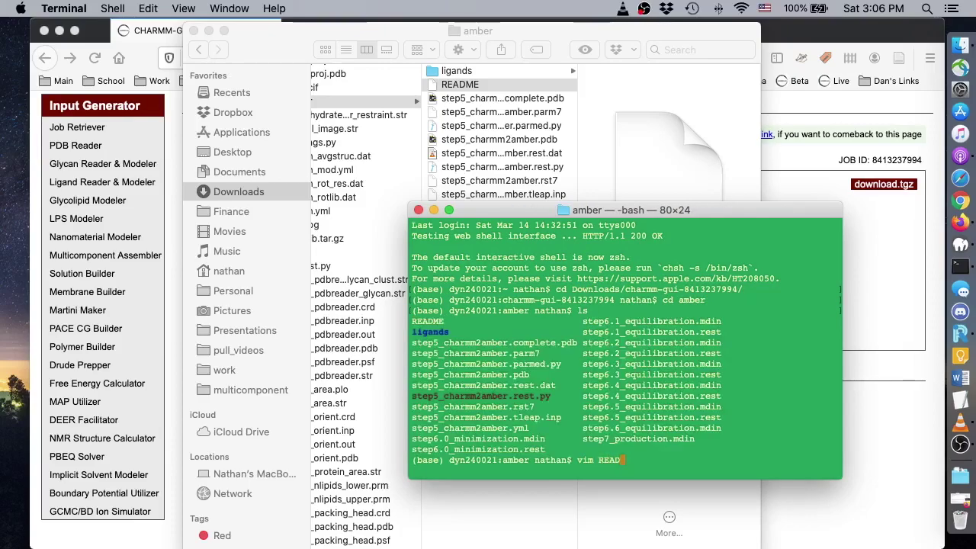
{"action": "type", "text": "ME"}
{"action": "key", "text": "Return"}
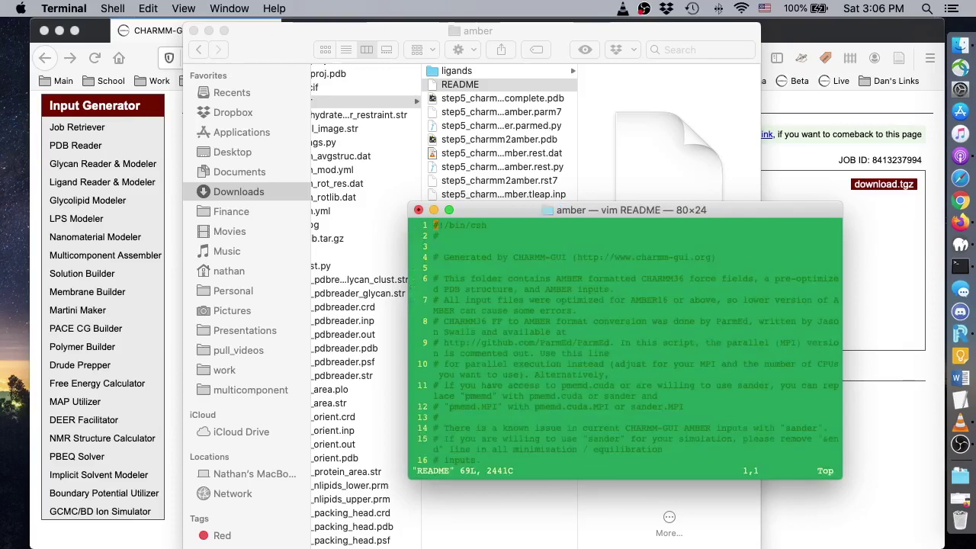
Step: Enlarge and reposition the Terminal to read README, then quit vim with :q
{"action": "double_click", "coordinate": [839, 206]}
{"action": "left_click_drag", "start_coordinate": [531, 32], "coordinate": [339, 30]}
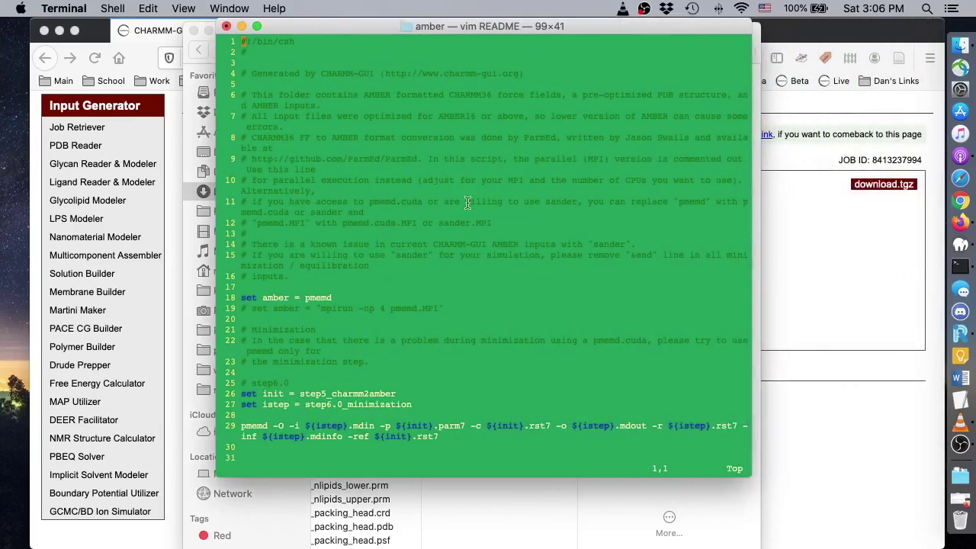
{"action": "type", "text": ":q"}
{"action": "key", "text": "Return"}
Step: Close Terminal and Finder, and go to the CHARMM-GUI lectures page
{"action": "key", "text": "super+w"}
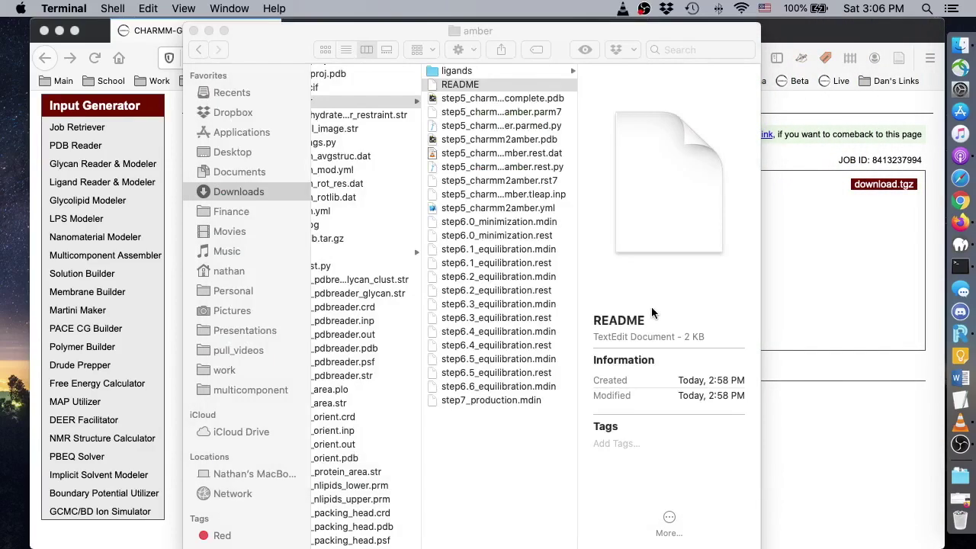
{"action": "left_click", "coordinate": [250, 33]}
{"action": "scroll", "coordinate": [457, 152], "scroll_direction": "up", "scroll_amount": 3}
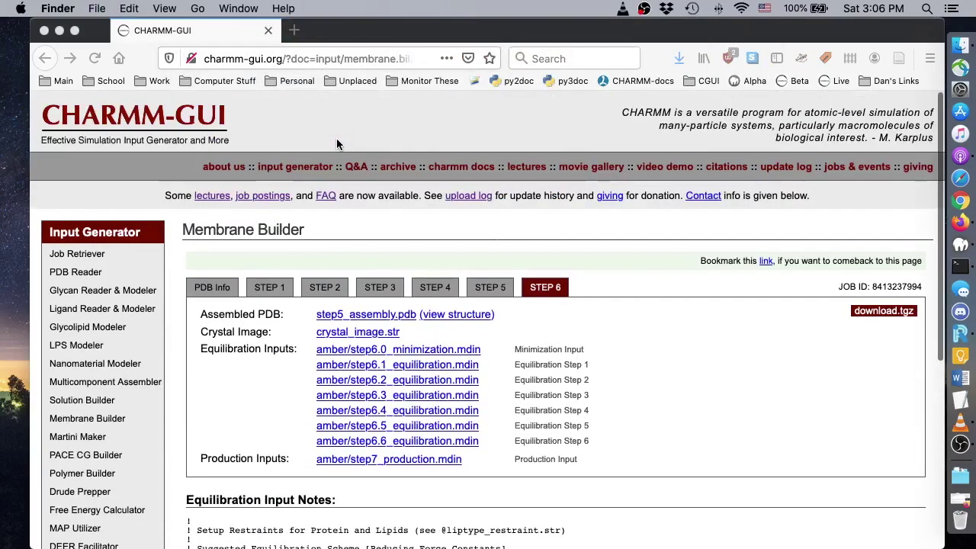
{"action": "left_click", "coordinate": [517, 167]}
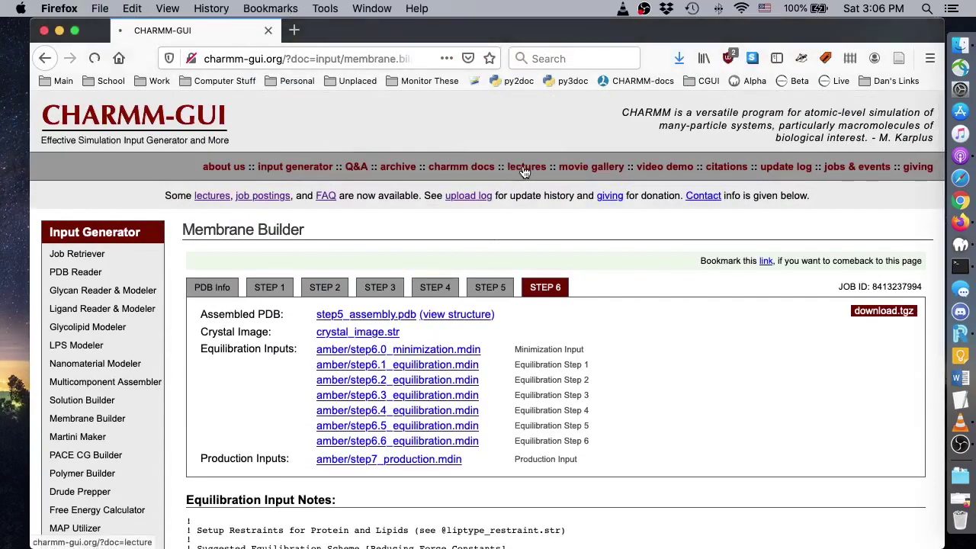